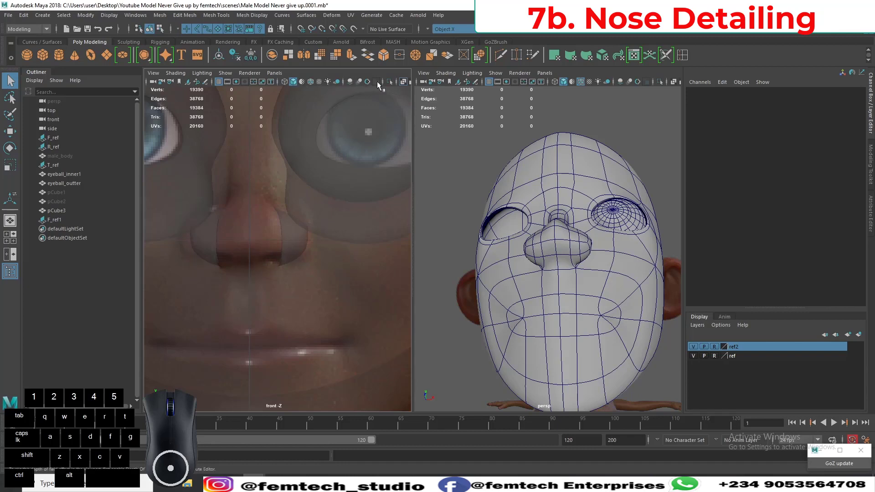
# Compare the nostril wing's contour with the front reference, showing the wireframe over the shaded mesh and hiding it again.
pyautogui.click(310, 83)
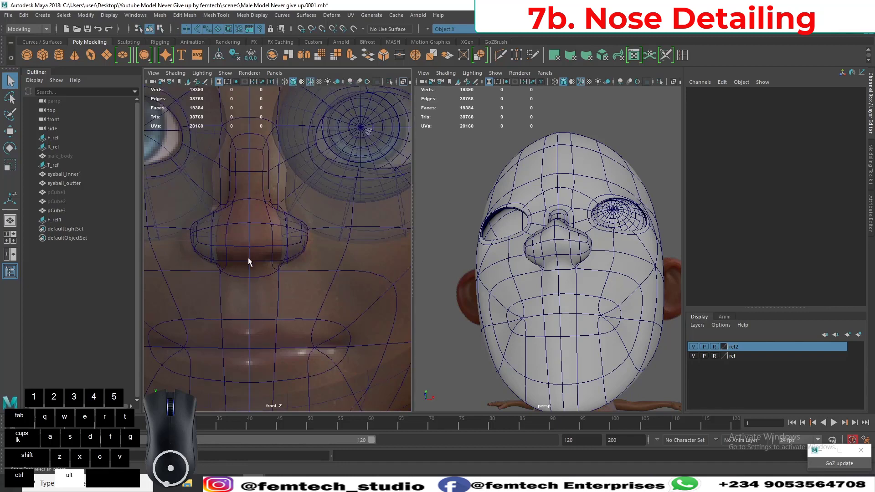
pyautogui.keyDown('alt'); pyautogui.moveTo(248, 258); pyautogui.dragTo(250, 226, button='middle'); pyautogui.keyUp('alt')
pyautogui.keyDown('alt'); pyautogui.moveTo(253, 231); pyautogui.dragTo(246, 228); pyautogui.keyUp('alt')
pyautogui.keyDown('alt'); pyautogui.moveTo(247, 230); pyautogui.dragTo(280, 305, button='right'); pyautogui.keyUp('alt')
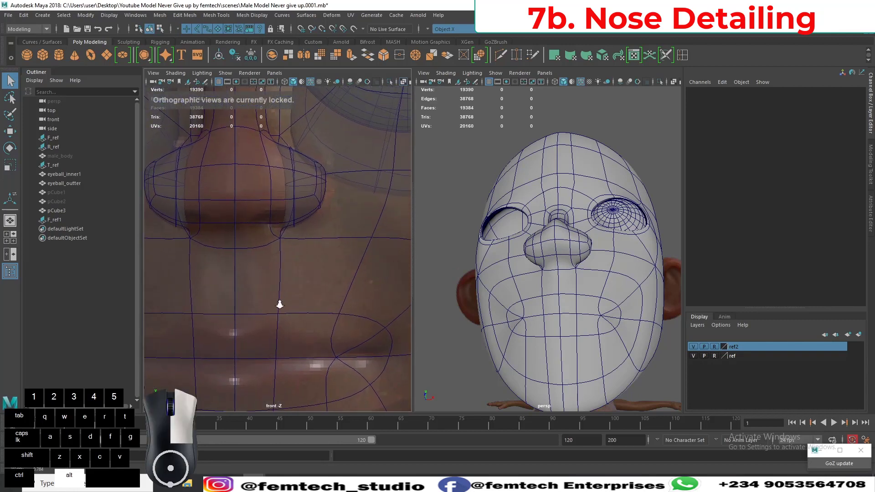
pyautogui.keyDown('alt'); pyautogui.moveTo(267, 258); pyautogui.dragTo(250, 294, button='middle'); pyautogui.keyUp('alt')
pyautogui.keyDown('alt'); pyautogui.moveTo(250, 293); pyautogui.dragTo(281, 321, button='right'); pyautogui.keyUp('alt')
pyautogui.keyDown('alt'); pyautogui.moveTo(280, 295); pyautogui.dragTo(286, 270, button='middle'); pyautogui.keyUp('alt')
pyautogui.keyDown('alt'); pyautogui.moveTo(278, 274); pyautogui.dragTo(283, 300, button='right'); pyautogui.keyUp('alt')
pyautogui.keyDown('alt'); pyautogui.moveTo(278, 263); pyautogui.dragTo(272, 283, button='middle'); pyautogui.keyUp('alt')
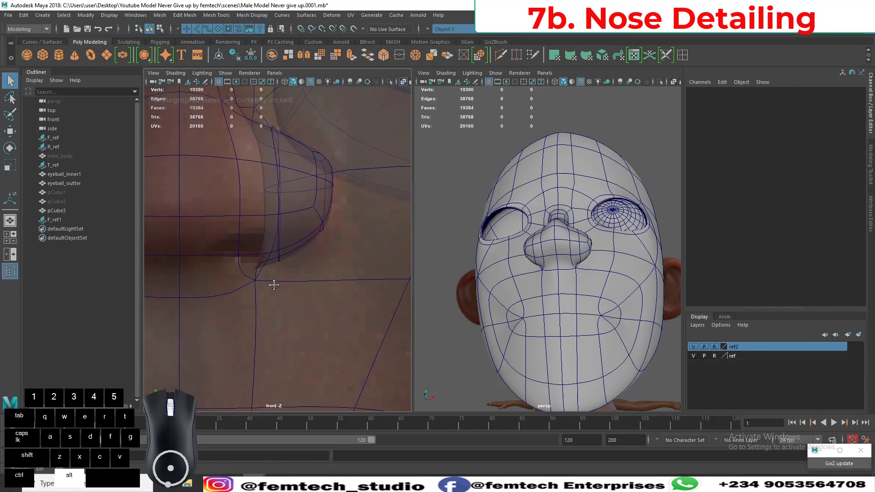
pyautogui.click(308, 83)
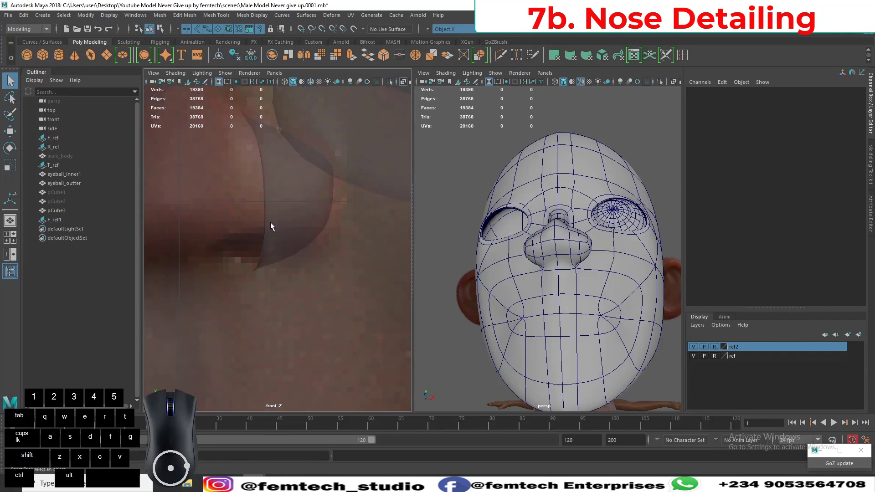
# Select the head mesh and switch it to vertex editing around the lower edge of the nostril wing.
pyautogui.click(288, 249)
pyautogui.keyDown('alt'); pyautogui.moveTo(255, 275); pyautogui.dragTo(274, 261, button='middle'); pyautogui.keyUp('alt')
pyautogui.keyDown('alt'); pyautogui.moveTo(274, 264); pyautogui.dragTo(277, 275, button='right'); pyautogui.keyUp('alt')
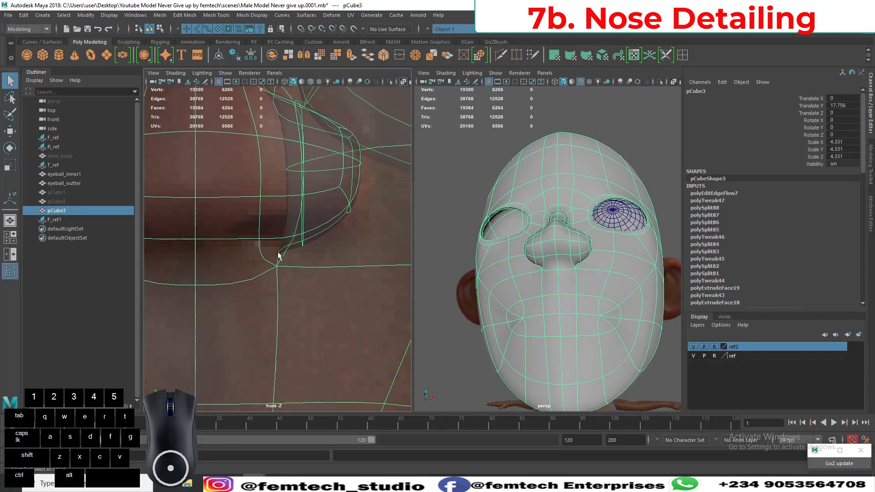
pyautogui.keyDown('alt'); pyautogui.moveTo(558, 274); pyautogui.dragTo(538, 282); pyautogui.keyUp('alt')
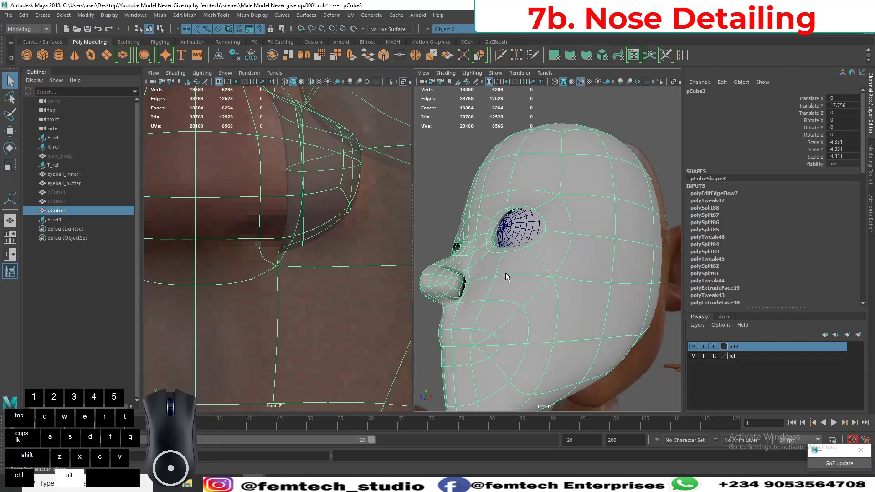
pyautogui.keyDown('alt'); pyautogui.moveTo(538, 283); pyautogui.dragTo(512, 318, button='right'); pyautogui.keyUp('alt')
pyautogui.keyDown('alt'); pyautogui.moveTo(505, 330); pyautogui.dragTo(525, 295, button='middle'); pyautogui.keyUp('alt')
pyautogui.keyDown('alt'); pyautogui.moveTo(525, 294); pyautogui.dragTo(522, 303, button='right'); pyautogui.keyUp('alt')
pyautogui.keyDown('alt'); pyautogui.moveTo(521, 301); pyautogui.dragTo(525, 296, button='middle'); pyautogui.keyUp('alt')
pyautogui.moveTo(529, 280); pyautogui.dragTo(490, 226, button='right')
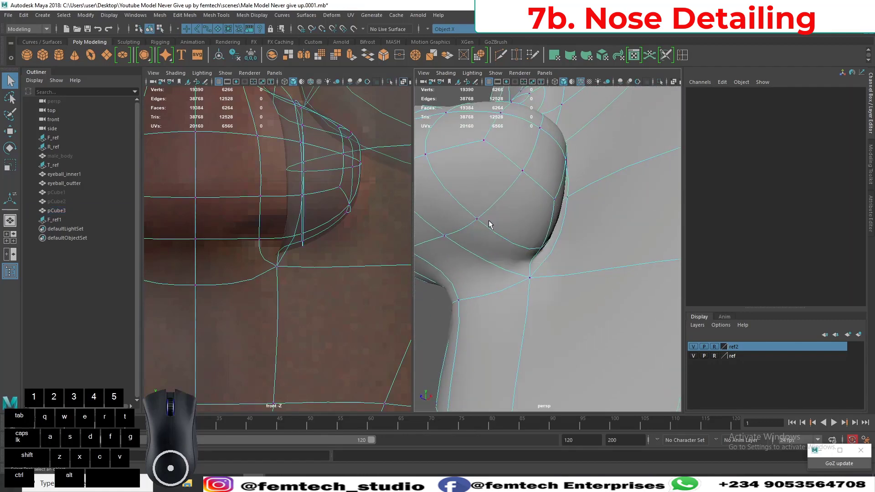
# Try to move the vertex where the nostril wing's base meets the upper lip area slightly outward.
pyautogui.click(531, 277)
pyautogui.keyDown('alt'); pyautogui.moveTo(531, 278); pyautogui.dragTo(505, 259); pyautogui.keyUp('alt')
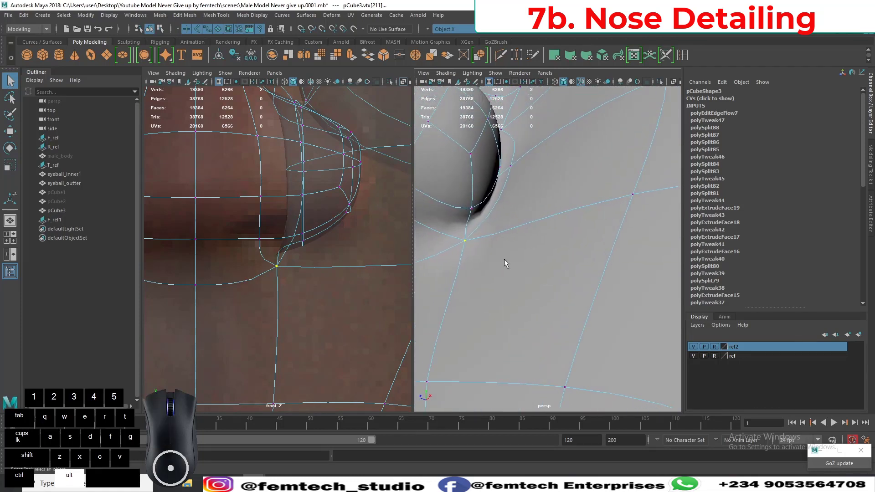
pyautogui.press('w')
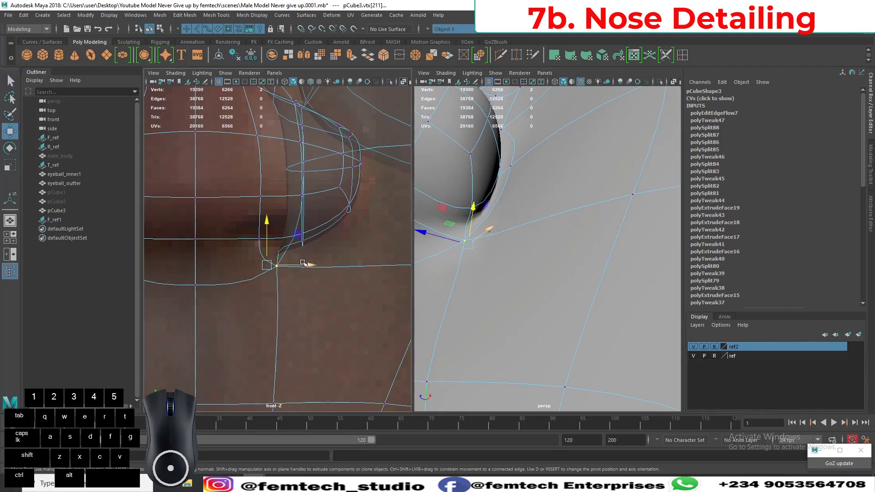
pyautogui.moveTo(300, 266); pyautogui.dragTo(315, 264)
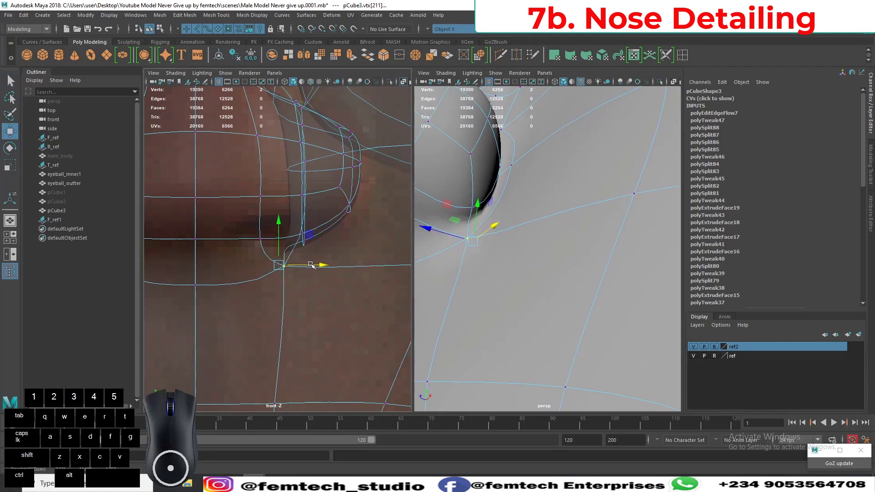
pyautogui.hotkey('ctrl', 'z')
# Try to shift the vertex just above the nostril wing's base corner slightly outward along X.
pyautogui.keyDown('alt'); pyautogui.moveTo(413, 260); pyautogui.dragTo(481, 256); pyautogui.keyUp('alt')
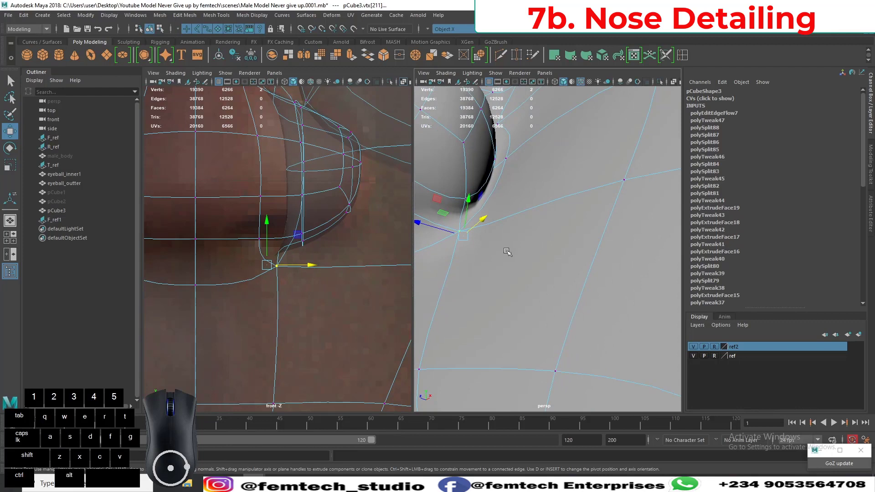
pyautogui.click(465, 195)
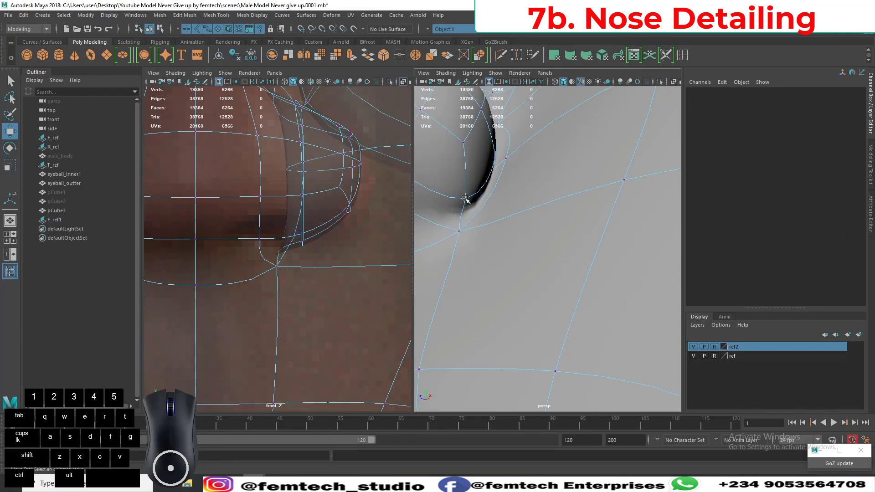
pyautogui.click(465, 198)
pyautogui.moveTo(329, 270); pyautogui.dragTo(339, 268)
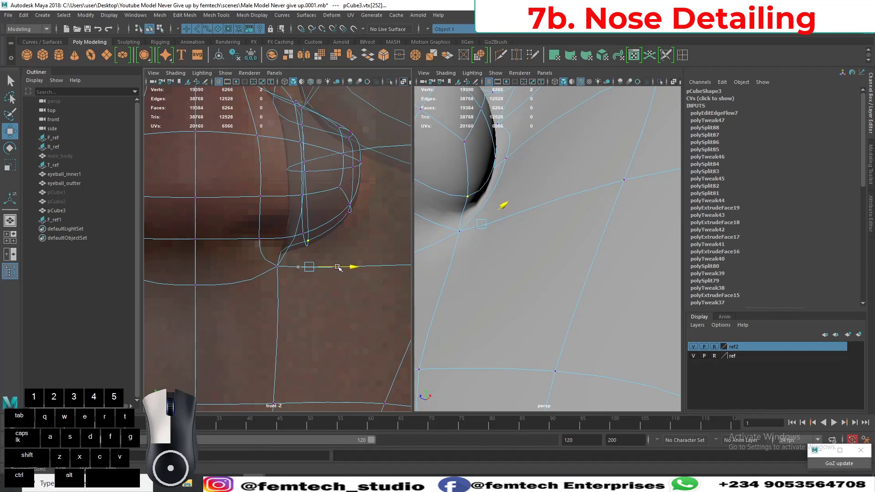
pyautogui.keyDown('alt'); pyautogui.moveTo(446, 264); pyautogui.dragTo(529, 287); pyautogui.keyUp('alt')
pyautogui.hotkey('ctrl', 'z')
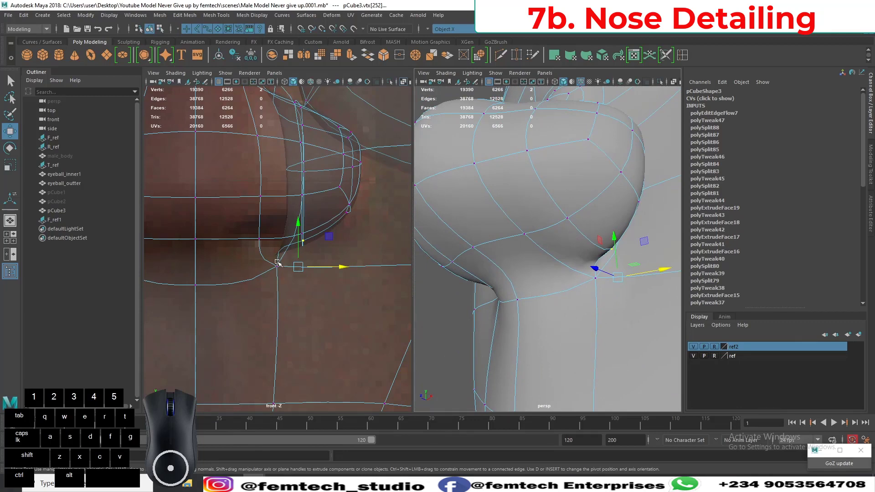
# Select the side faces of the nostril wing and move them slightly outward to widen the nose.
pyautogui.keyDown('alt'); pyautogui.moveTo(576, 285); pyautogui.dragTo(508, 286); pyautogui.keyUp('alt')
pyautogui.click(494, 324)
pyautogui.moveTo(494, 324); pyautogui.dragTo(496, 243, button='right')
pyautogui.click(499, 328)
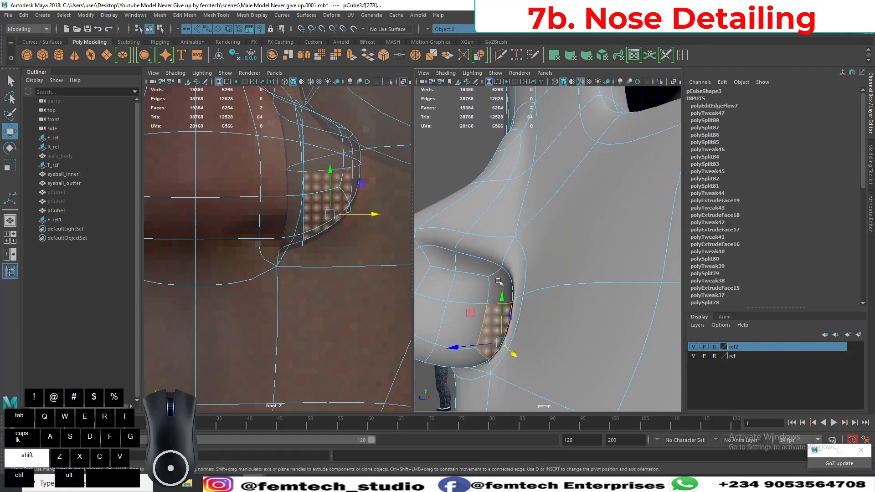
pyautogui.keyDown('shift'); pyautogui.click(500, 284); pyautogui.keyUp('shift')
pyautogui.keyDown('alt'); pyautogui.moveTo(451, 316); pyautogui.dragTo(522, 342); pyautogui.keyUp('alt')
pyautogui.keyDown('alt'); pyautogui.moveTo(522, 342); pyautogui.dragTo(526, 316, button='right'); pyautogui.keyUp('alt')
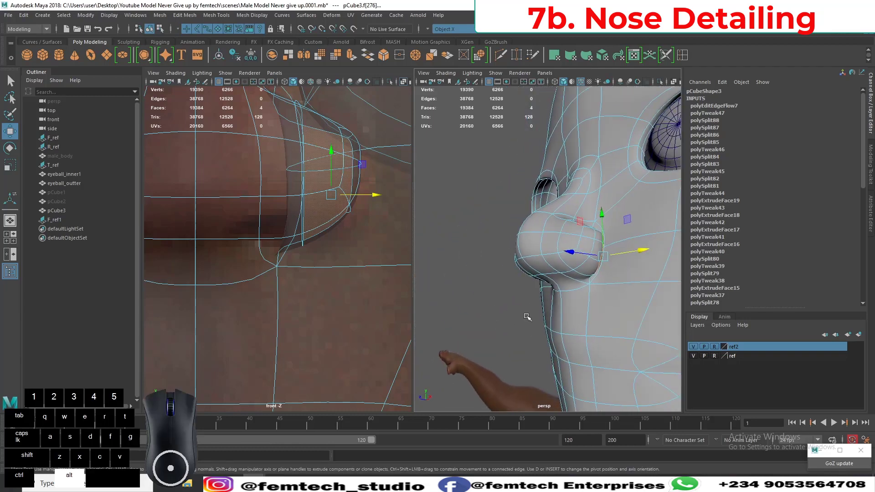
pyautogui.keyDown('alt'); pyautogui.moveTo(526, 317); pyautogui.dragTo(509, 316); pyautogui.keyUp('alt')
pyautogui.moveTo(571, 267); pyautogui.dragTo(578, 267)
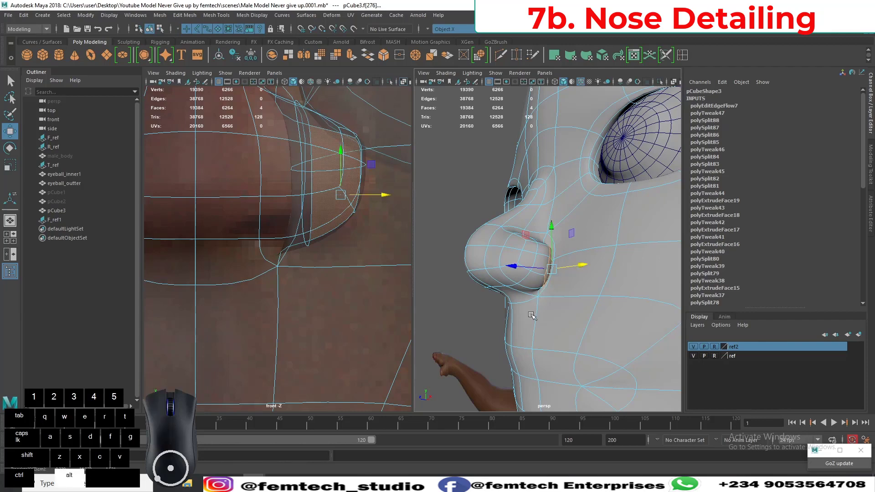
# Clear the face selection on the nostril wing and turn off the head mesh's smooth preview.
pyautogui.keyDown('alt'); pyautogui.moveTo(533, 316); pyautogui.dragTo(510, 325); pyautogui.keyUp('alt')
pyautogui.keyDown('alt'); pyautogui.moveTo(510, 325); pyautogui.dragTo(507, 339, button='right'); pyautogui.keyUp('alt')
pyautogui.keyDown('alt'); pyautogui.moveTo(506, 339); pyautogui.dragTo(528, 312); pyautogui.keyUp('alt')
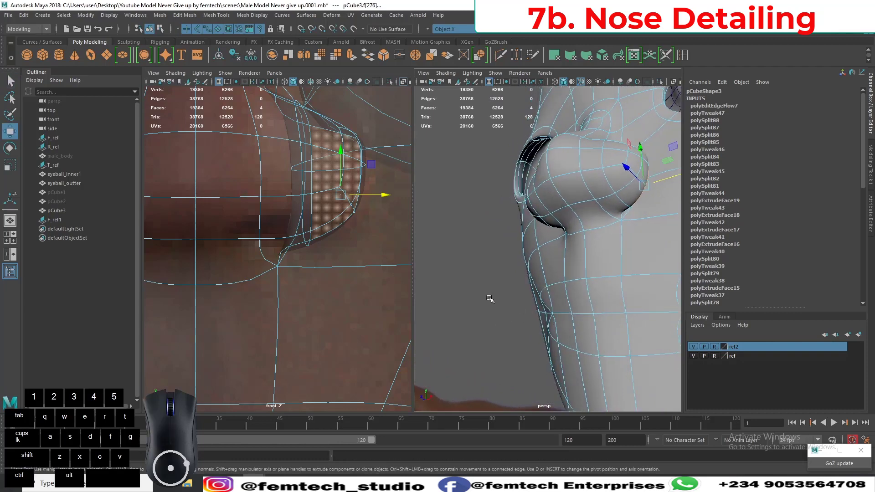
pyautogui.click(491, 260)
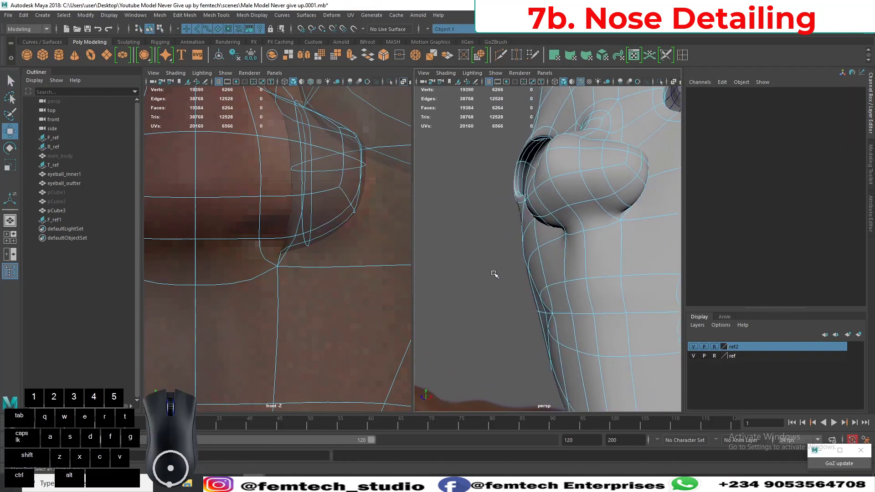
pyautogui.moveTo(491, 262)
pyautogui.keyDown('alt'); pyautogui.mouseDown()
pyautogui.moveTo(499, 270)
pyautogui.moveTo(482, 276)
pyautogui.mouseUp(); pyautogui.keyUp('alt')
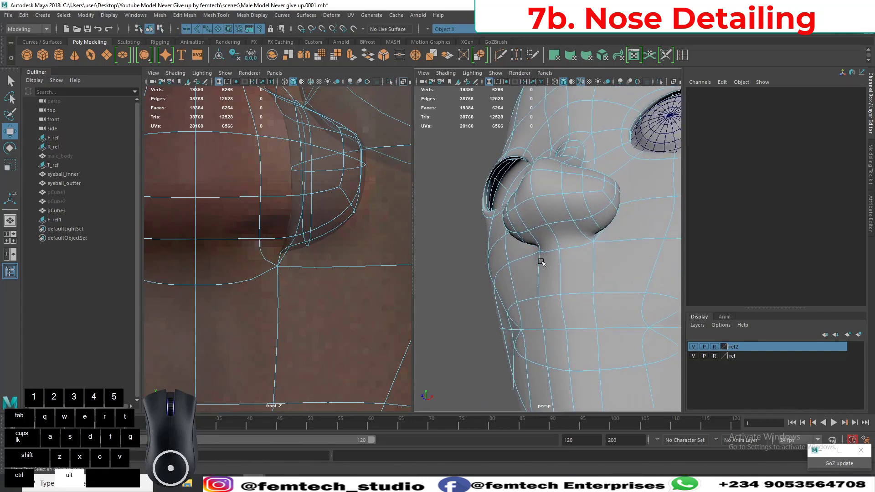
pyautogui.press('1')
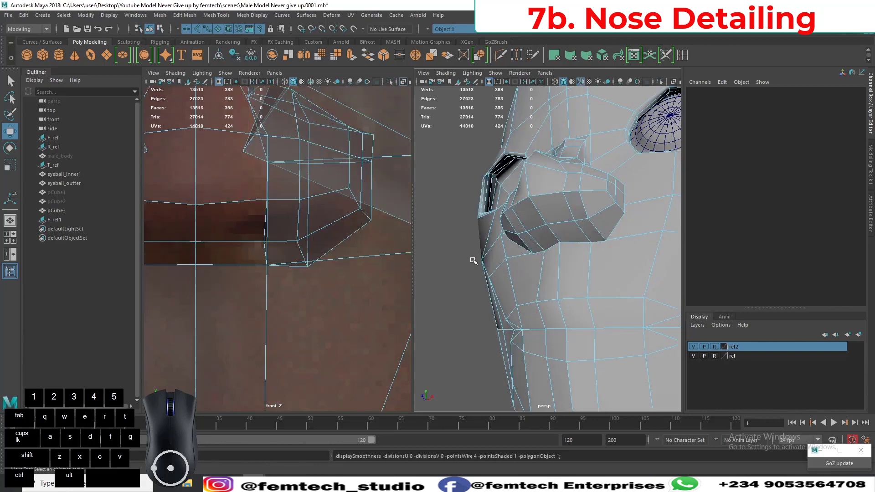
pyautogui.keyDown('alt'); pyautogui.moveTo(281, 271); pyautogui.dragTo(288, 259, button='middle'); pyautogui.keyUp('alt')
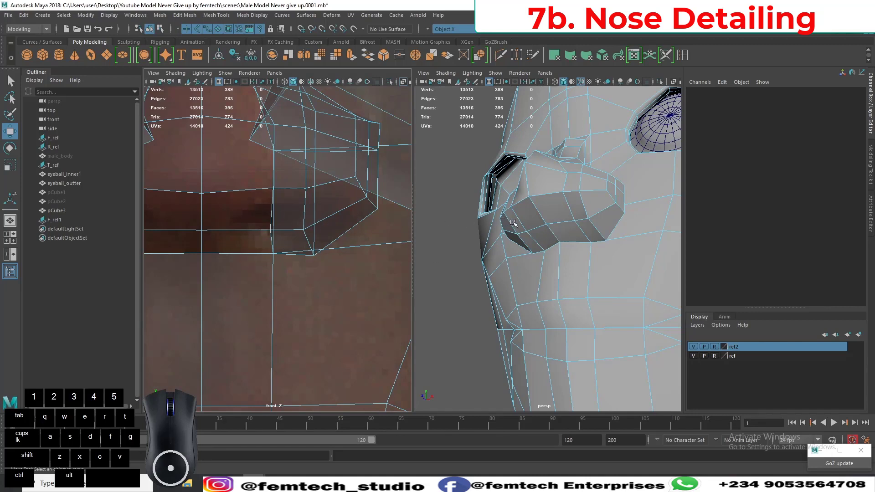
# Try to extrude the faces across the underside of the nose with an offset of 0.05.
pyautogui.rightClick(562, 213)
pyautogui.click(562, 213)
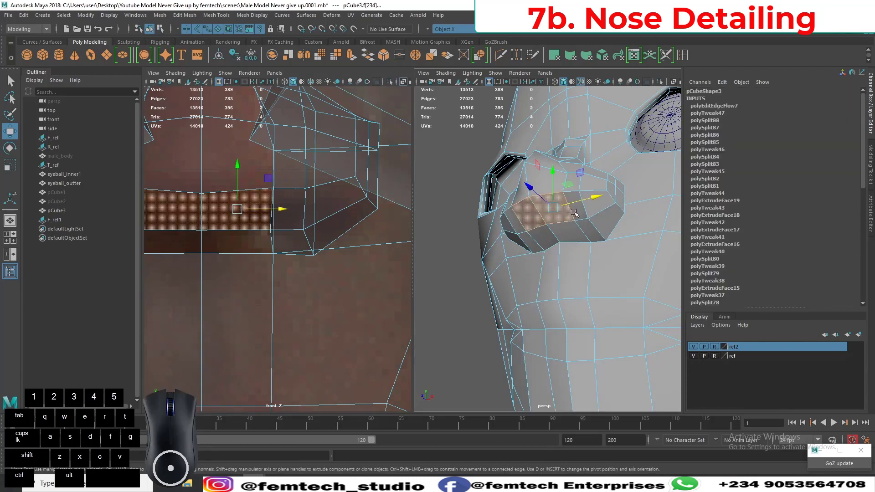
pyautogui.keyDown('alt'); pyautogui.moveTo(538, 260); pyautogui.dragTo(531, 248); pyautogui.keyUp('alt')
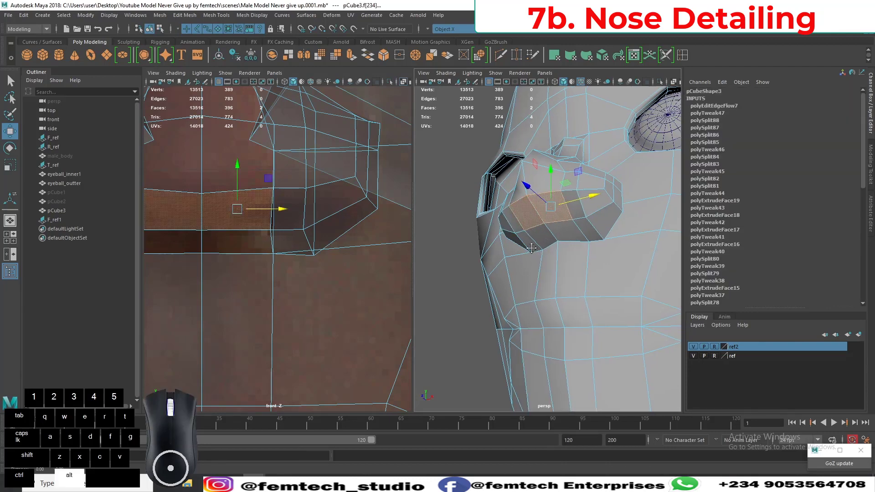
pyautogui.keyDown('alt'); pyautogui.moveTo(532, 248); pyautogui.dragTo(428, 252, button='middle'); pyautogui.keyUp('alt')
pyautogui.keyDown('alt'); pyautogui.moveTo(279, 254); pyautogui.dragTo(296, 246, button='middle'); pyautogui.keyUp('alt')
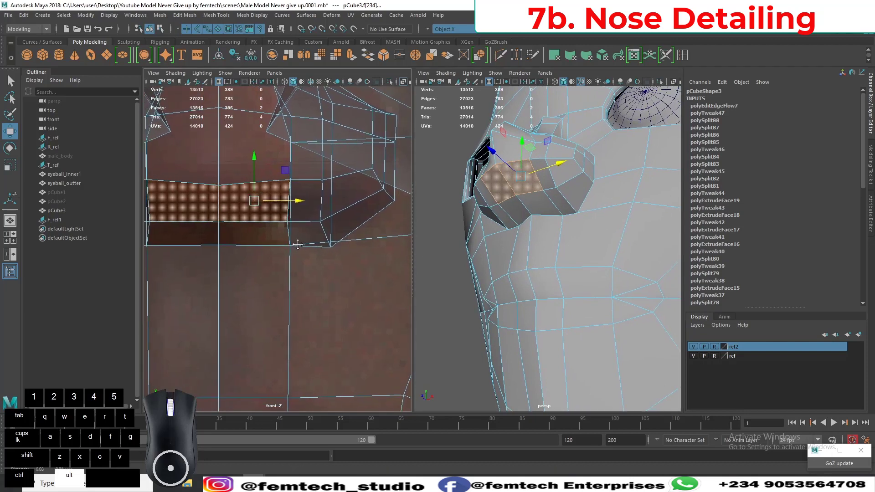
pyautogui.press('q')
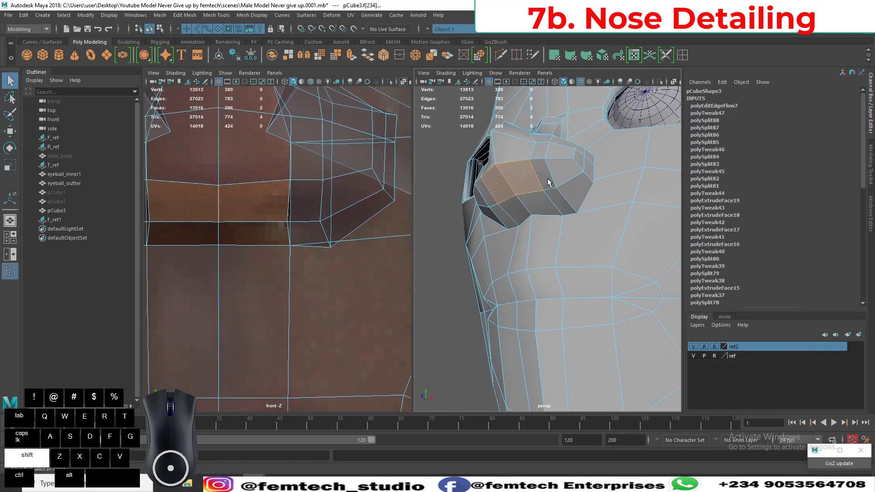
pyautogui.keyDown('shift'); pyautogui.click(549, 184); pyautogui.keyUp('shift')
pyautogui.keyDown('shift'); pyautogui.click(542, 205); pyautogui.keyUp('shift')
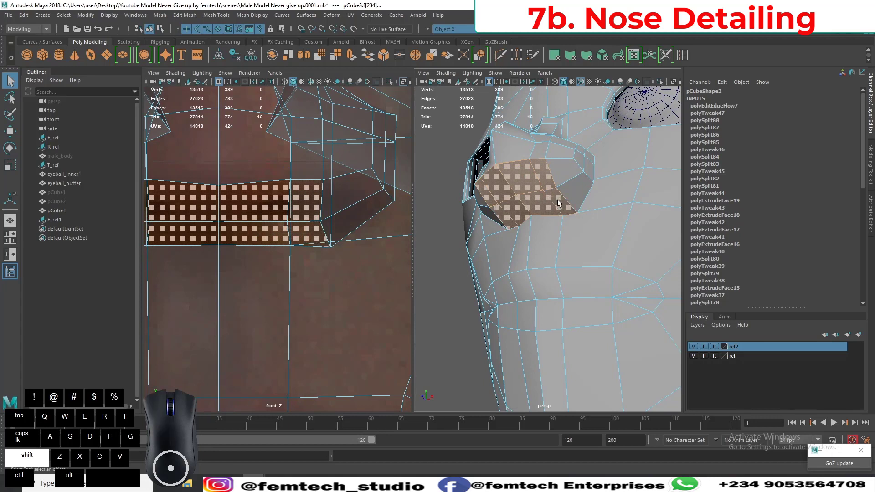
pyautogui.keyDown('shift'); pyautogui.click(557, 205); pyautogui.keyUp('shift')
pyautogui.keyDown('alt'); pyautogui.moveTo(332, 252); pyautogui.dragTo(321, 245, button='middle'); pyautogui.keyUp('alt')
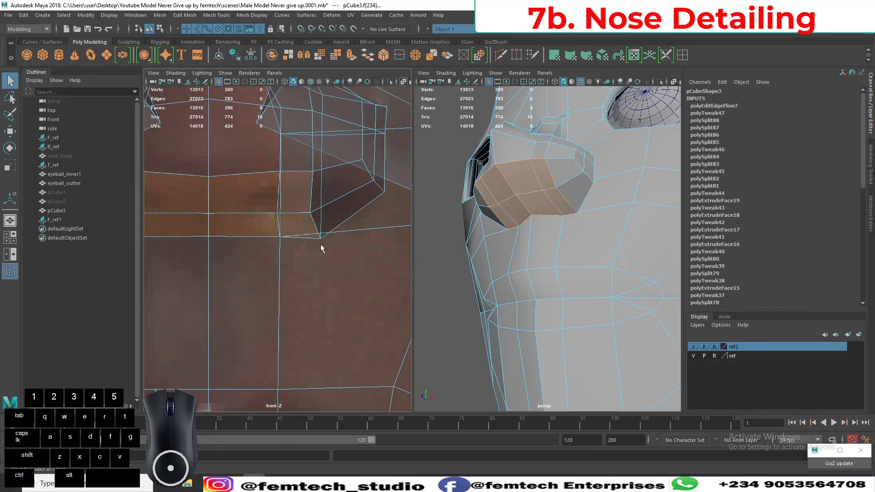
pyautogui.hotkey('ctrl', 'e')
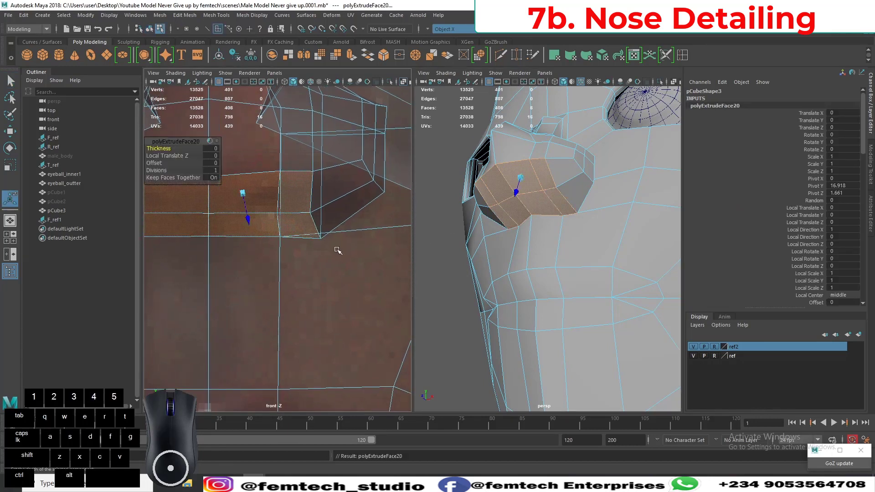
pyautogui.moveTo(155, 142); pyautogui.dragTo(158, 258)
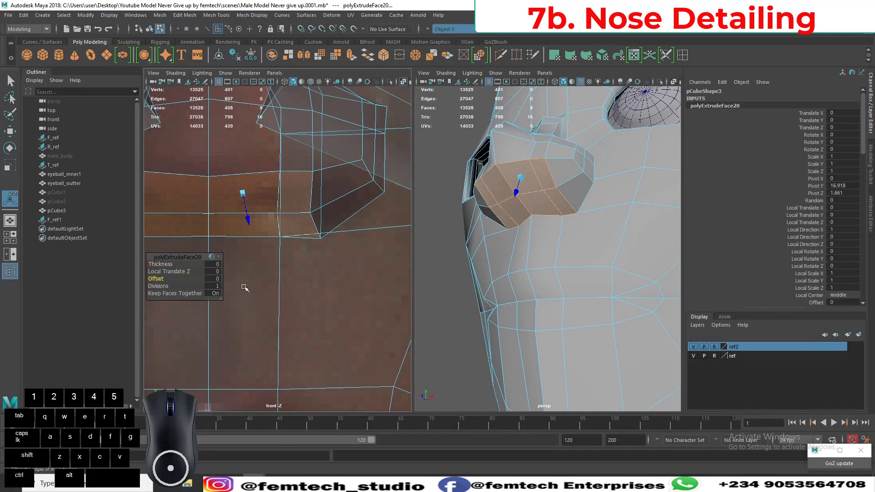
pyautogui.moveTo(244, 288); pyautogui.dragTo(246, 286, button='middle')
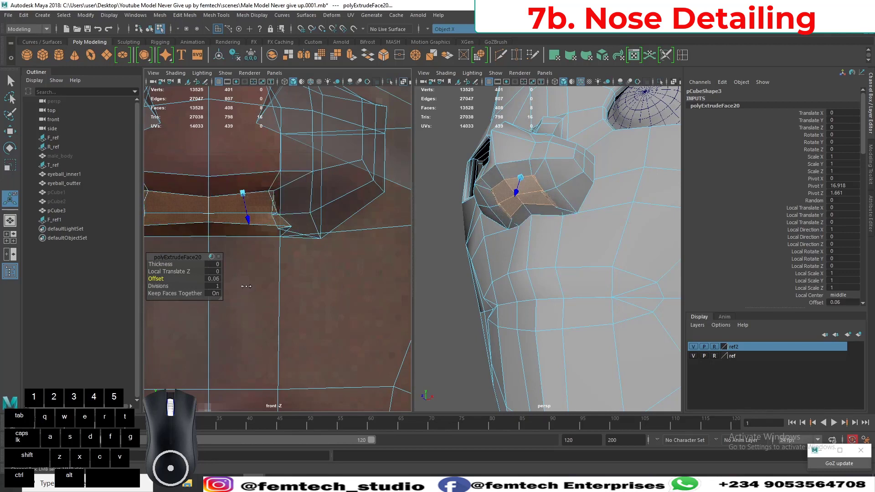
pyautogui.moveTo(246, 286); pyautogui.dragTo(245, 286, button='middle')
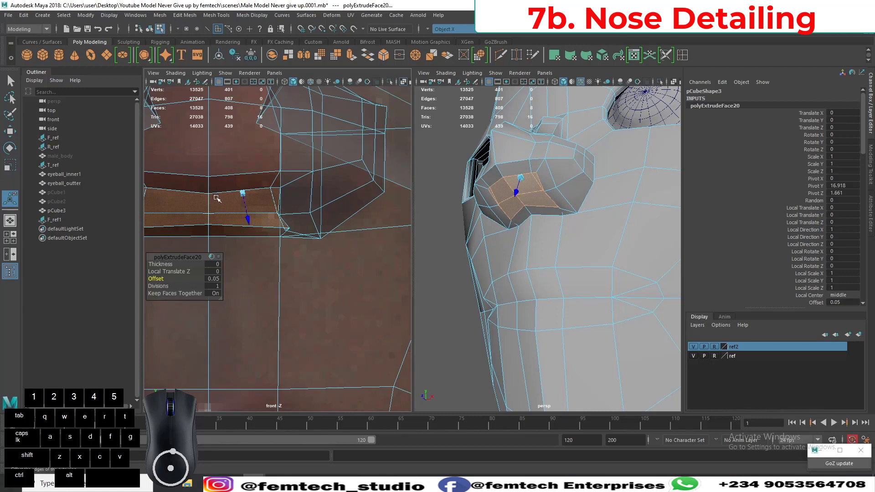
# Undo the extrusion under the nose together with its face selection.
pyautogui.hotkey('ctrl', 'z')
pyautogui.hotkey('ctrl', 'z')
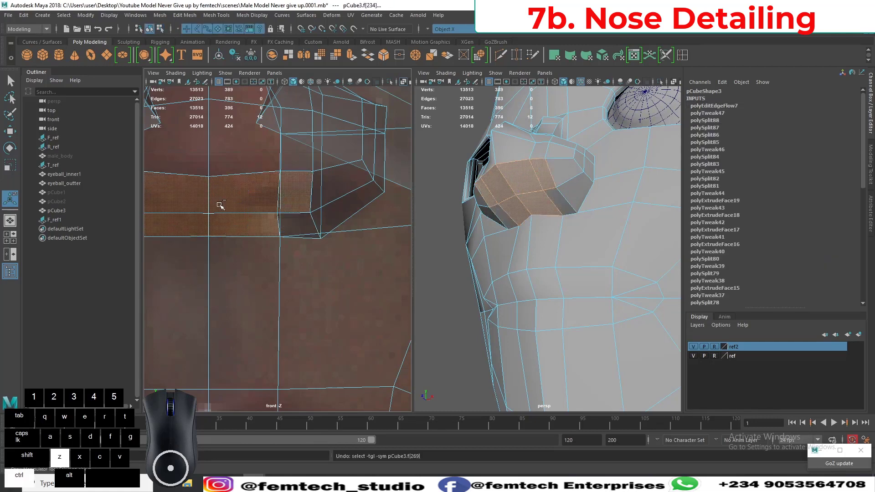
pyautogui.hotkey('ctrl', 'z')
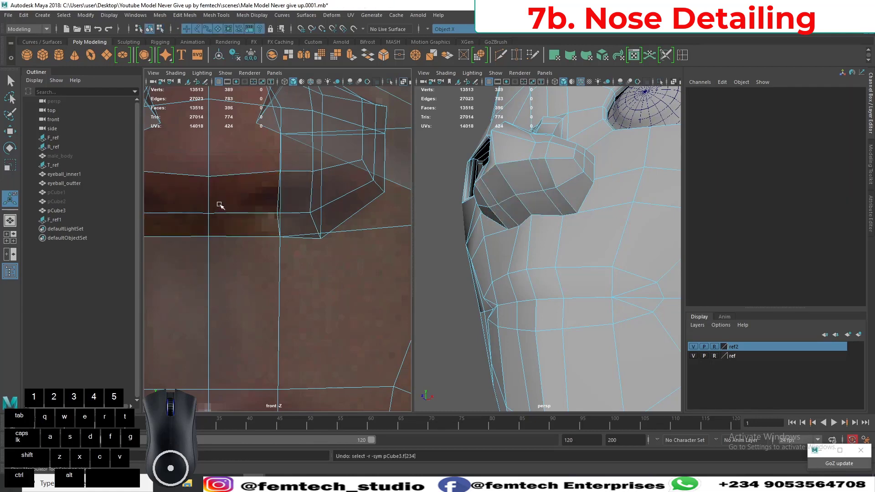
pyautogui.hotkey('ctrl', 'z')
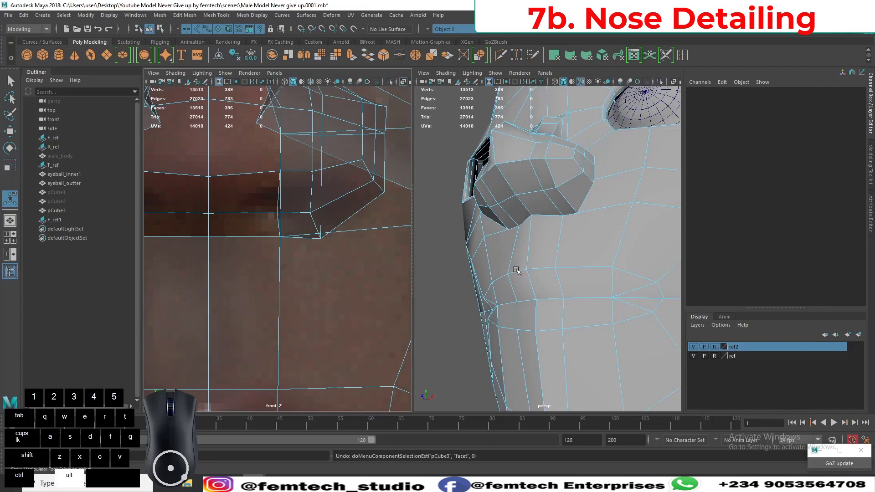
# Examine the topology on the underside of the nose from several angles and against the nostrils in the front reference.
pyautogui.keyDown('alt'); pyautogui.moveTo(484, 255); pyautogui.dragTo(528, 258); pyautogui.keyUp('alt')
pyautogui.keyDown('alt'); pyautogui.moveTo(529, 258); pyautogui.dragTo(524, 274, button='middle'); pyautogui.keyUp('alt')
pyautogui.keyDown('alt'); pyautogui.moveTo(537, 260); pyautogui.dragTo(583, 263, button='right'); pyautogui.keyUp('alt')
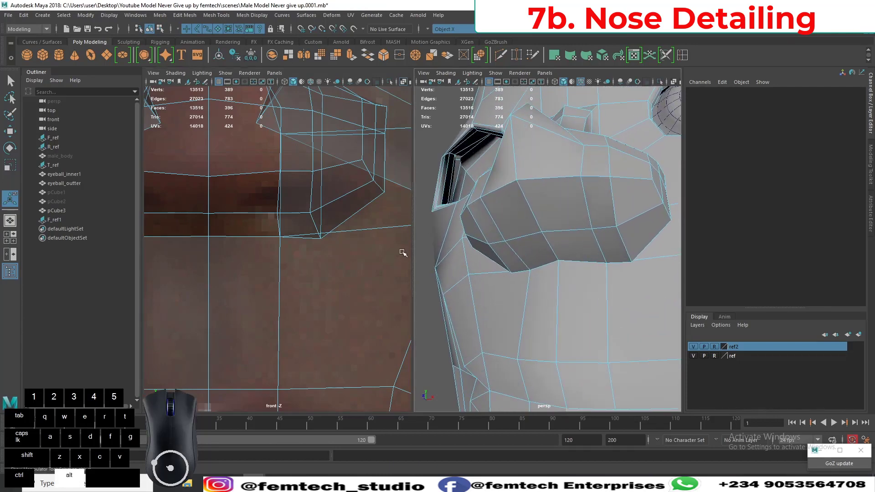
pyautogui.keyDown('alt'); pyautogui.moveTo(399, 248); pyautogui.dragTo(405, 248, button='middle'); pyautogui.keyUp('alt')
pyautogui.keyDown('alt'); pyautogui.moveTo(540, 274); pyautogui.dragTo(543, 263, button='right'); pyautogui.keyUp('alt')
pyautogui.keyDown('alt'); pyautogui.moveTo(543, 264); pyautogui.dragTo(519, 244, button='middle'); pyautogui.keyUp('alt')
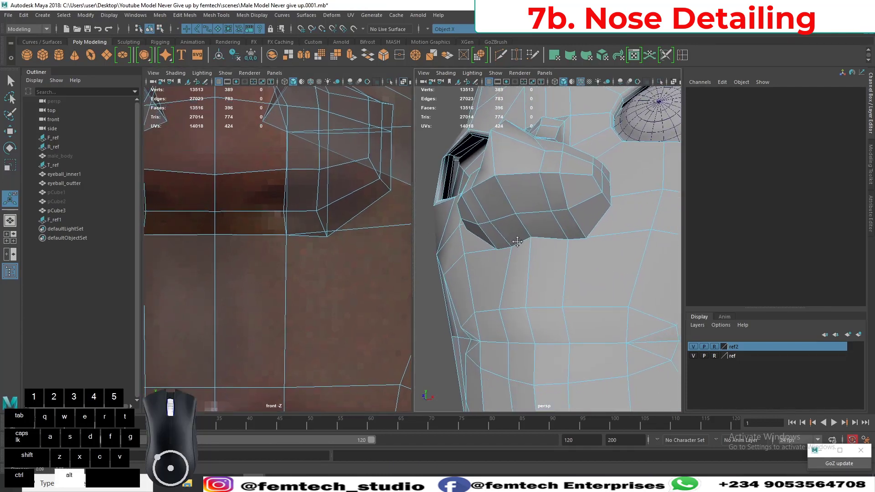
pyautogui.keyDown('alt'); pyautogui.moveTo(519, 244); pyautogui.dragTo(525, 257, button='right'); pyautogui.keyUp('alt')
pyautogui.keyDown('alt'); pyautogui.moveTo(526, 256); pyautogui.dragTo(526, 265, button='middle'); pyautogui.keyUp('alt')
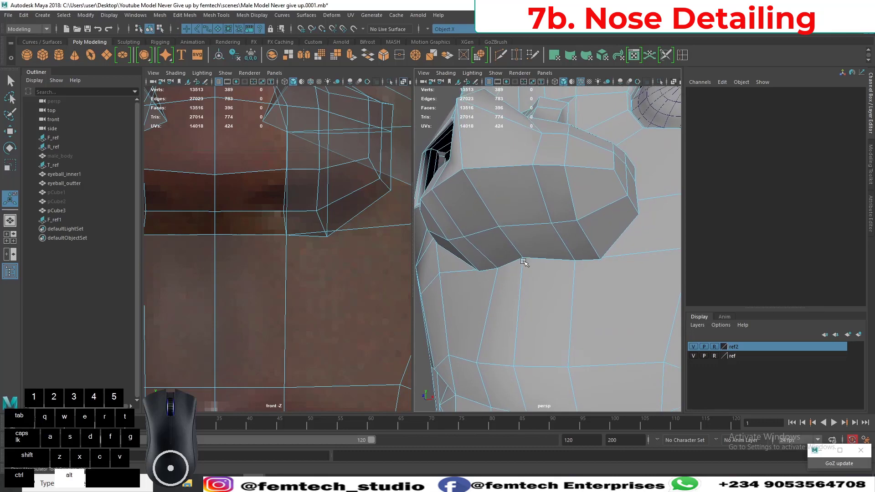
pyautogui.keyDown('alt'); pyautogui.moveTo(274, 270); pyautogui.dragTo(272, 225, button='middle'); pyautogui.keyUp('alt')
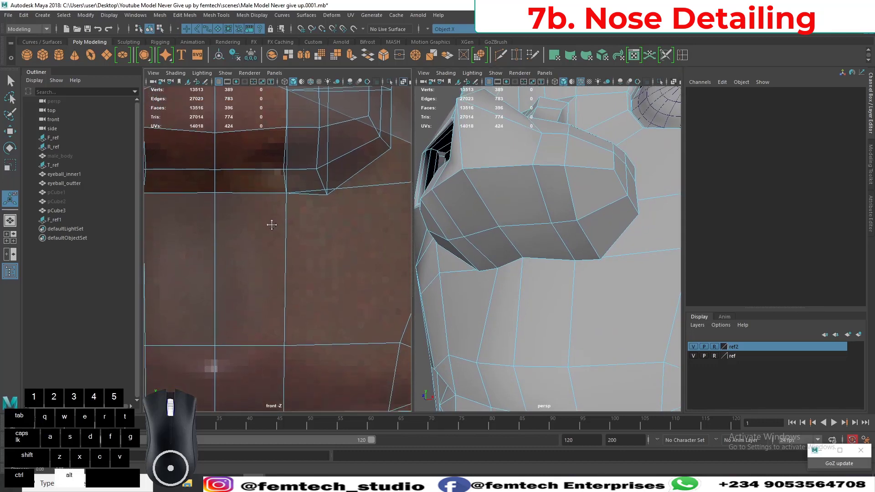
pyautogui.moveTo(292, 310)
pyautogui.keyDown('alt'); pyautogui.mouseDown(button='right')
pyautogui.moveTo(266, 269)
pyautogui.moveTo(279, 314)
pyautogui.mouseUp(button='right'); pyautogui.keyUp('alt')
pyautogui.scroll(10, 280, 314)
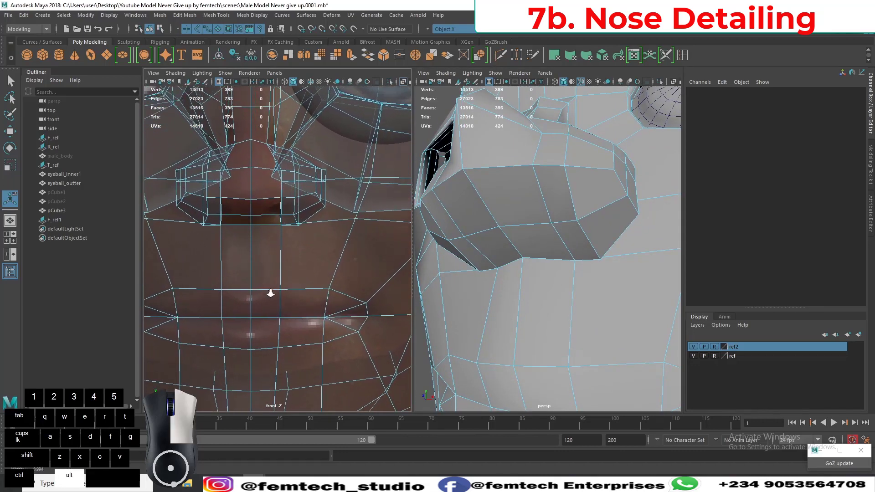
pyautogui.keyDown('alt'); pyautogui.moveTo(265, 284); pyautogui.dragTo(274, 280, button='middle'); pyautogui.keyUp('alt')
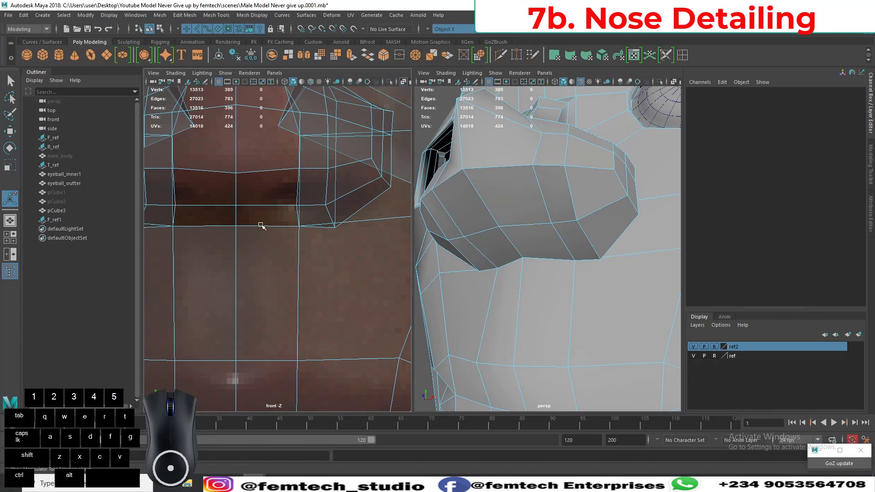
pyautogui.keyDown('alt'); pyautogui.moveTo(256, 322); pyautogui.dragTo(262, 294, button='middle'); pyautogui.keyUp('alt')
pyautogui.moveTo(262, 296)
pyautogui.keyDown('alt'); pyautogui.mouseDown(button='right')
pyautogui.moveTo(264, 270)
pyautogui.moveTo(267, 295)
pyautogui.mouseUp(button='right'); pyautogui.keyUp('alt')
pyautogui.keyDown('alt'); pyautogui.moveTo(524, 332); pyautogui.dragTo(519, 301, button='right'); pyautogui.keyUp('alt')
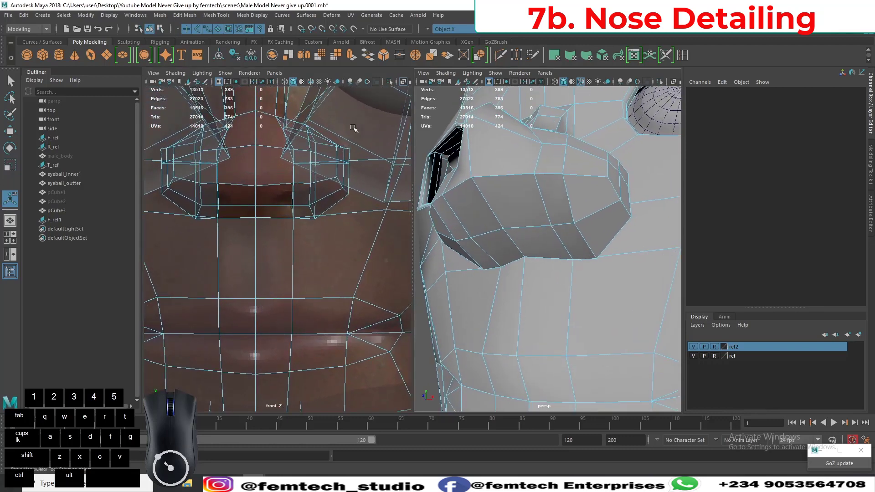
# Insert a mirrored pair of vertical edge loops with Multi-Cut, one each side of the face's centre line, running through the nose and lips.
pyautogui.click(501, 56)
pyautogui.keyDown('alt'); pyautogui.moveTo(490, 194); pyautogui.dragTo(547, 237); pyautogui.keyUp('alt')
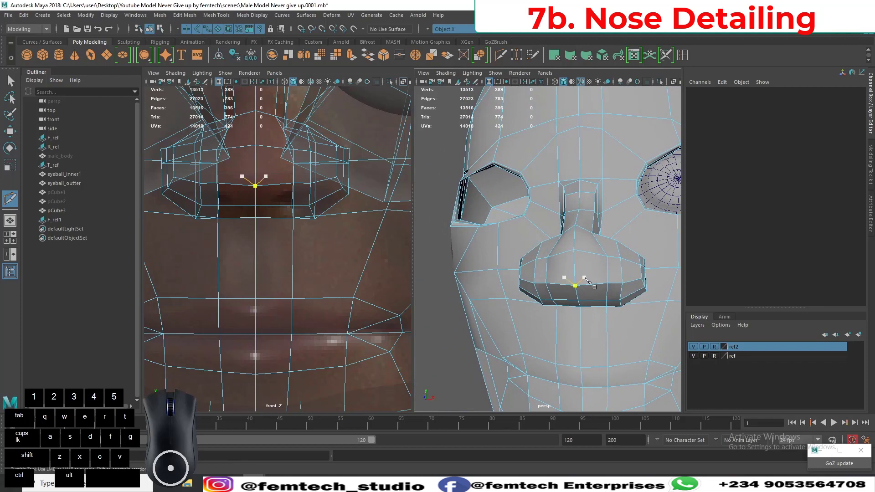
pyautogui.press('ctrl')
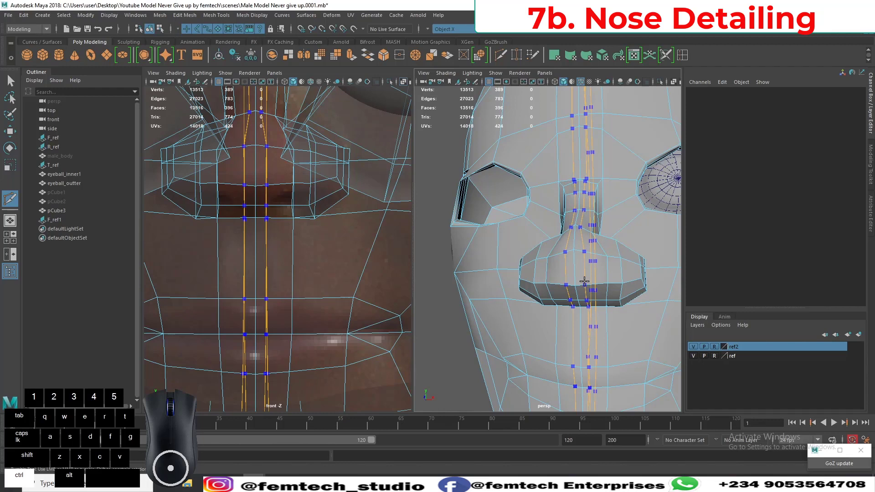
pyautogui.keyDown('alt'); pyautogui.moveTo(263, 279); pyautogui.dragTo(275, 258, button='middle'); pyautogui.keyUp('alt')
pyautogui.scroll(3, 265, 247)
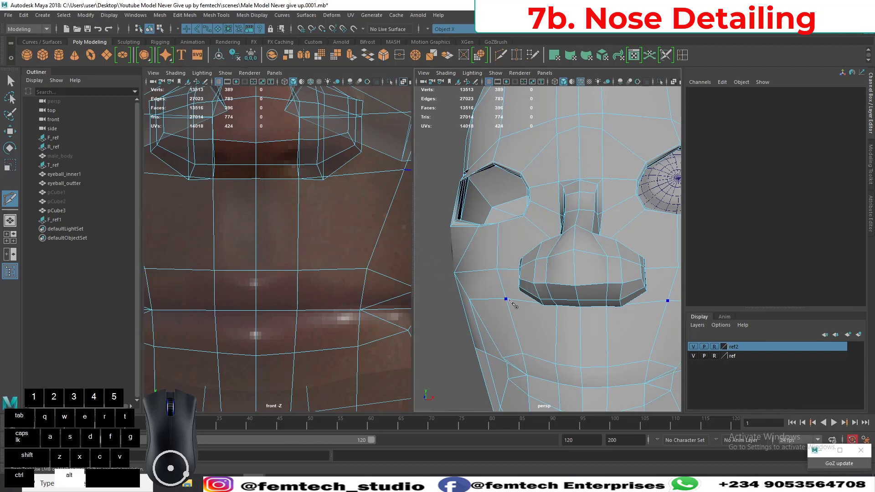
pyautogui.keyDown('alt'); pyautogui.moveTo(512, 303); pyautogui.dragTo(524, 286); pyautogui.keyUp('alt')
pyautogui.keyDown('alt'); pyautogui.moveTo(524, 286); pyautogui.dragTo(477, 276, button='right'); pyautogui.keyUp('alt')
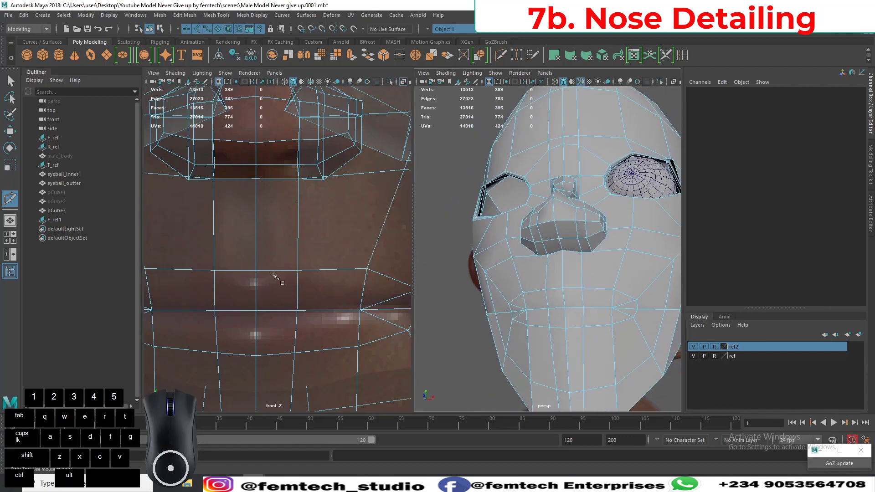
pyautogui.keyDown('alt'); pyautogui.click(275, 273); pyautogui.keyUp('alt')
pyautogui.keyDown('ctrl'); pyautogui.click(273, 270); pyautogui.keyUp('ctrl')
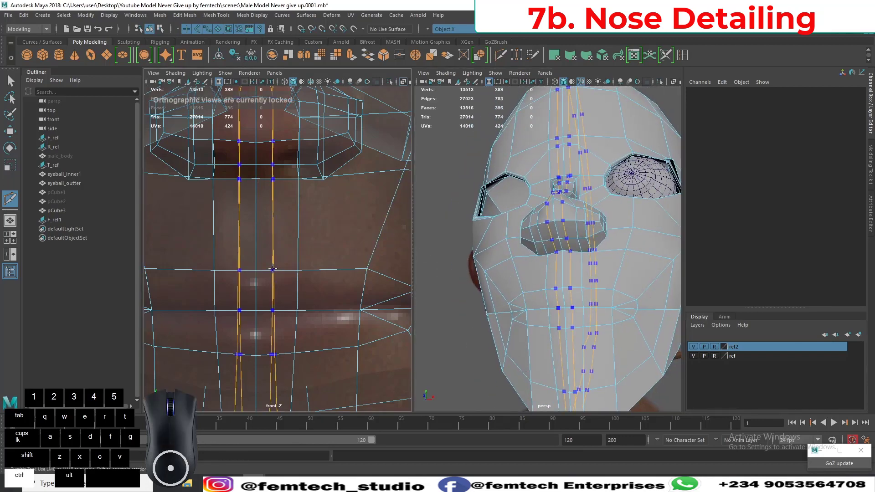
pyautogui.keyDown('ctrl'); pyautogui.moveTo(272, 269); pyautogui.dragTo(276, 270); pyautogui.keyUp('ctrl')
pyautogui.keyDown('ctrl'); pyautogui.click(276, 269); pyautogui.keyUp('ctrl')
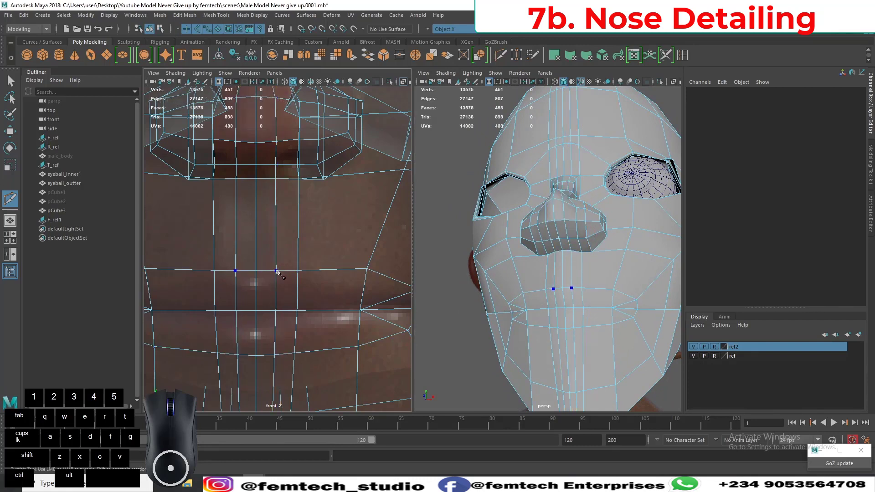
# Check the nose and its new edge loops in smooth preview from the front and in perspective, and return to the unsmoothed mesh.
pyautogui.keyDown('alt'); pyautogui.moveTo(474, 265); pyautogui.dragTo(534, 279); pyautogui.keyUp('alt')
pyautogui.press('3')
pyautogui.scroll(3, 453, 301)
pyautogui.keyDown('alt'); pyautogui.moveTo(534, 279); pyautogui.dragTo(507, 302, button='right'); pyautogui.keyUp('alt')
pyautogui.keyDown('alt'); pyautogui.moveTo(297, 217); pyautogui.dragTo(297, 233, button='middle'); pyautogui.keyUp('alt')
pyautogui.click(275, 195)
pyautogui.keyDown('alt'); pyautogui.moveTo(282, 212); pyautogui.dragTo(303, 261, button='right'); pyautogui.keyUp('alt')
pyautogui.keyDown('alt'); pyautogui.moveTo(275, 206); pyautogui.dragTo(272, 284, button='middle'); pyautogui.keyUp('alt')
pyautogui.press('q')
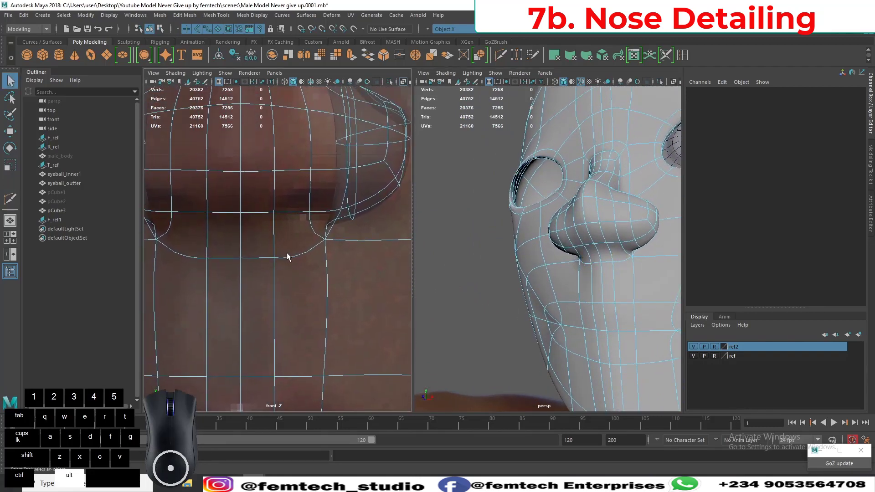
pyautogui.keyDown('alt'); pyautogui.moveTo(289, 254); pyautogui.dragTo(256, 236, button='middle'); pyautogui.keyUp('alt')
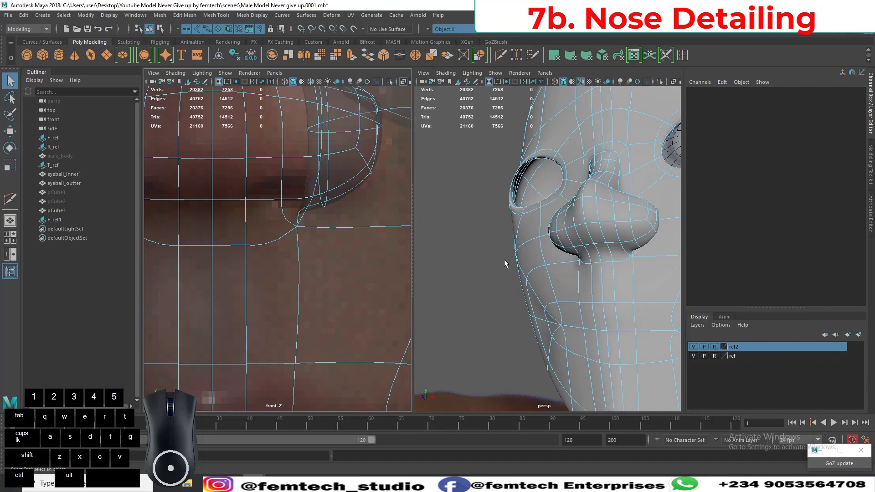
pyautogui.press('1')
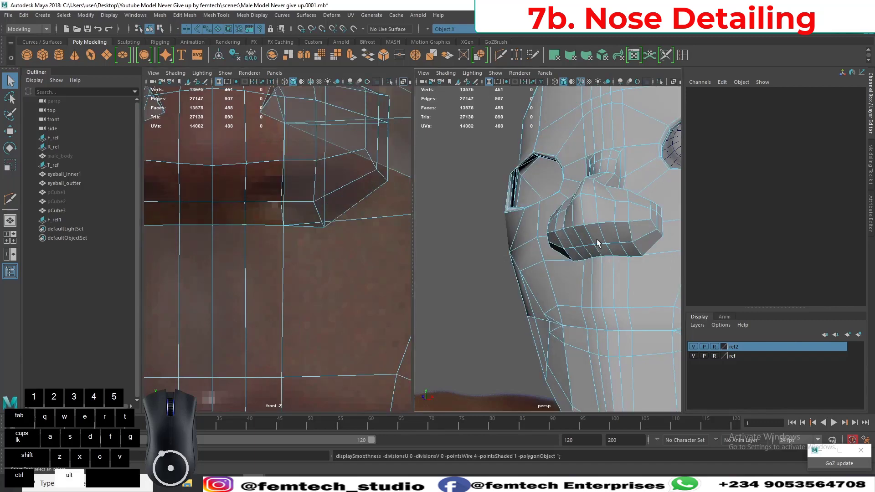
# Inspect the newly divided faces under the nose and match them to the nostril positions in the front reference.
pyautogui.keyDown('alt'); pyautogui.moveTo(599, 243); pyautogui.dragTo(591, 262, button='right'); pyautogui.keyUp('alt')
pyautogui.keyDown('alt'); pyautogui.moveTo(603, 299); pyautogui.dragTo(604, 292); pyautogui.keyUp('alt')
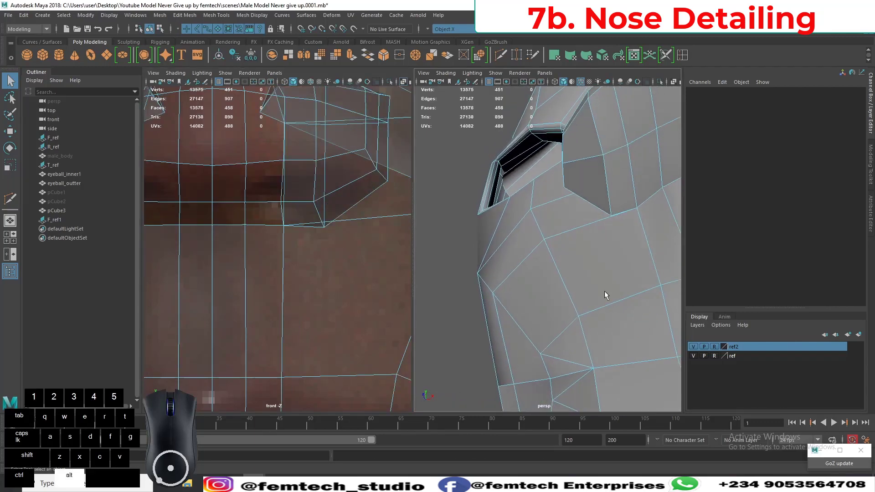
pyautogui.keyDown('alt'); pyautogui.moveTo(605, 292); pyautogui.dragTo(545, 298, button='middle'); pyautogui.keyUp('alt')
pyautogui.keyDown('alt'); pyautogui.moveTo(564, 295); pyautogui.dragTo(540, 288, button='right'); pyautogui.keyUp('alt')
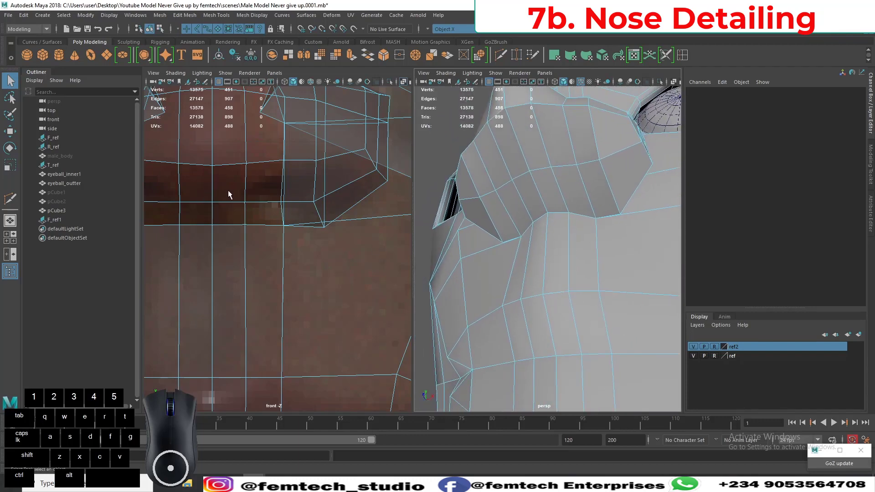
pyautogui.scroll(-9, 228, 206)
pyautogui.scroll(12, 240, 226)
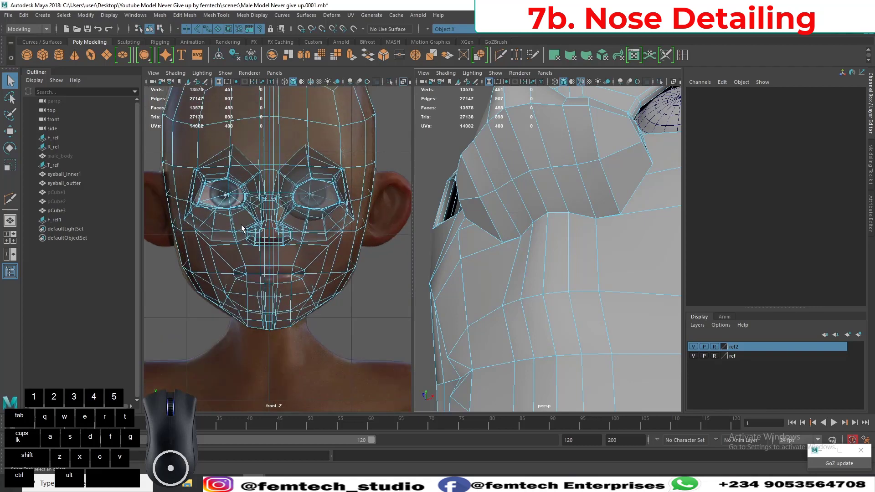
pyautogui.scroll(2, 261, 248)
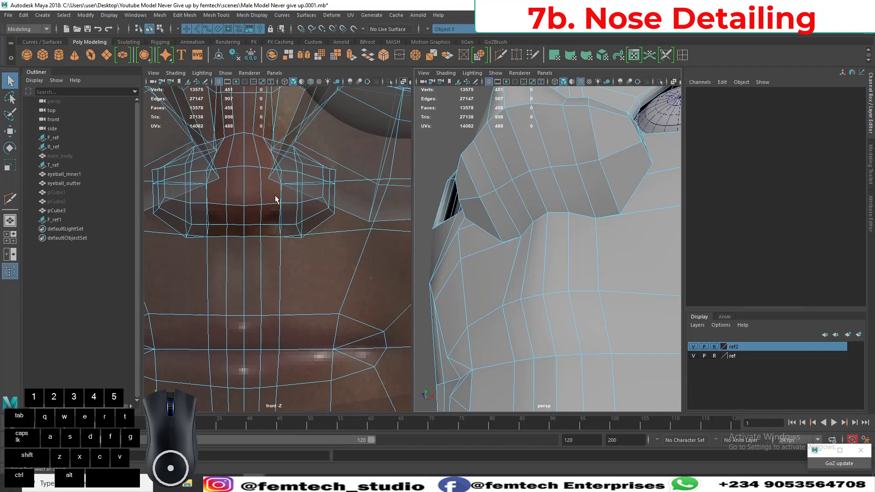
pyautogui.keyDown('alt'); pyautogui.moveTo(525, 190); pyautogui.dragTo(548, 249); pyautogui.keyUp('alt')
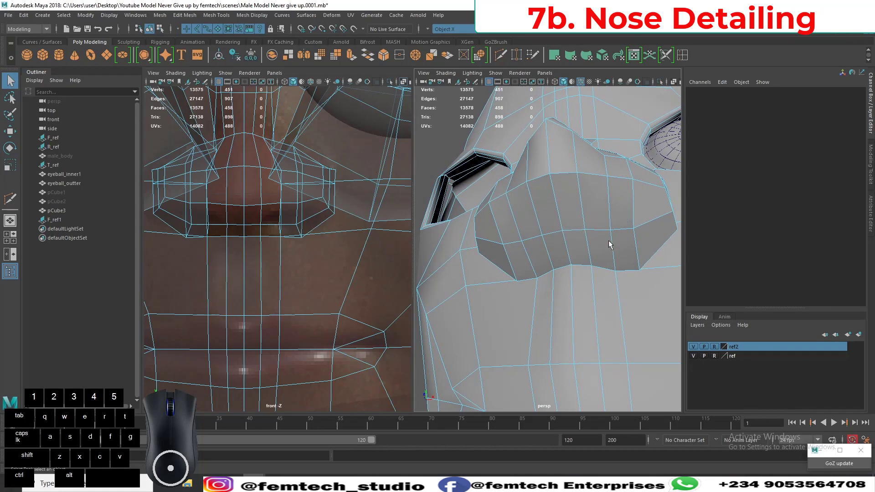
# Extrude the four nostril faces on each side of the nose's underside with an offset of 0.02.
pyautogui.moveTo(619, 242); pyautogui.dragTo(619, 240, button='right')
pyautogui.click(603, 222)
pyautogui.keyDown('shift'); pyautogui.click(614, 217); pyautogui.keyUp('shift')
pyautogui.keyDown('shift'); pyautogui.click(609, 243); pyautogui.keyUp('shift')
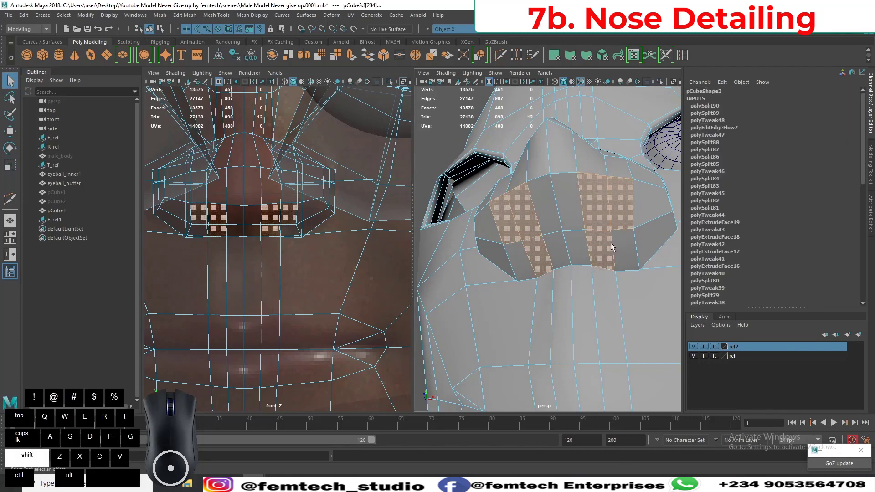
pyautogui.keyDown('shift'); pyautogui.click(620, 246); pyautogui.keyUp('shift')
pyautogui.hotkey('ctrl', 'e')
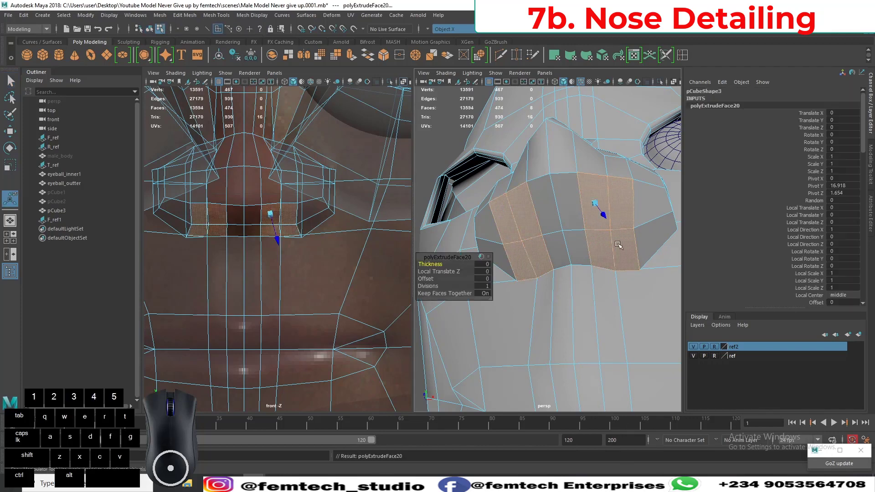
pyautogui.click(425, 278)
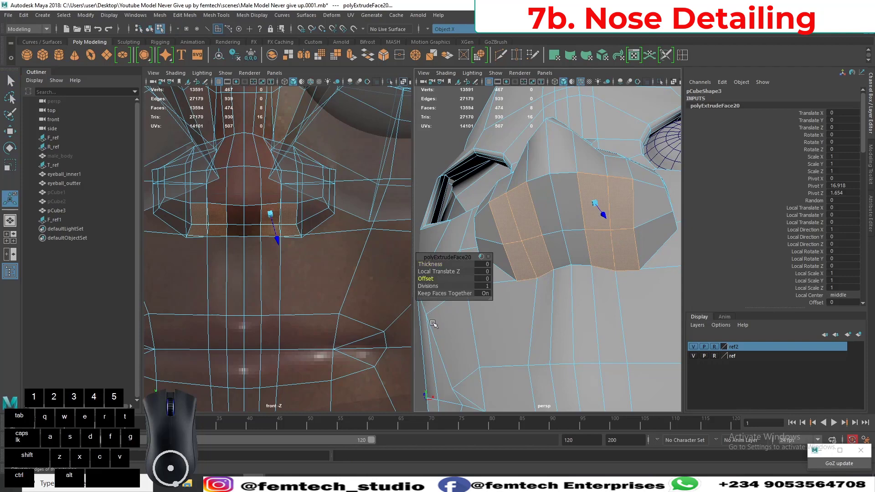
pyautogui.moveTo(430, 324); pyautogui.dragTo(434, 323, button='middle')
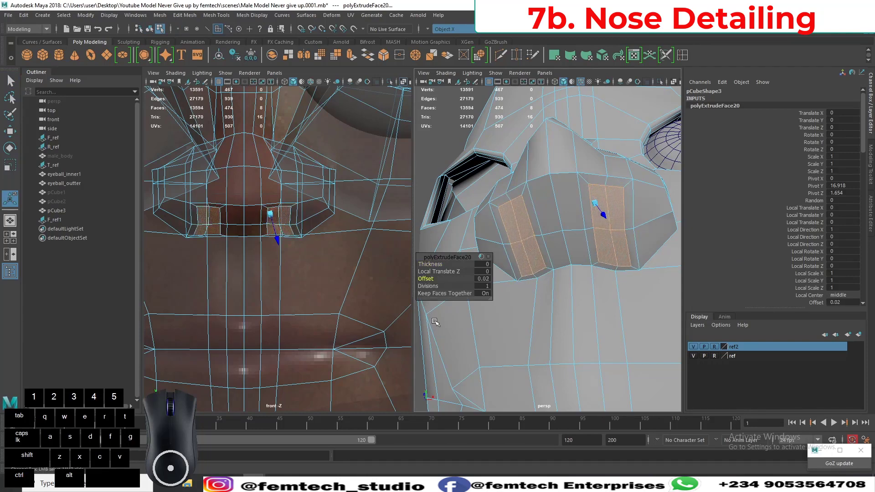
pyautogui.click(481, 258)
pyautogui.moveTo(431, 335); pyautogui.dragTo(433, 334, button='middle')
# Switch the perspective viewport to the side view and turn on X-ray shading to show the nostril faces over the side reference.
pyautogui.press('space')
pyautogui.moveTo(565, 323); pyautogui.dragTo(609, 316)
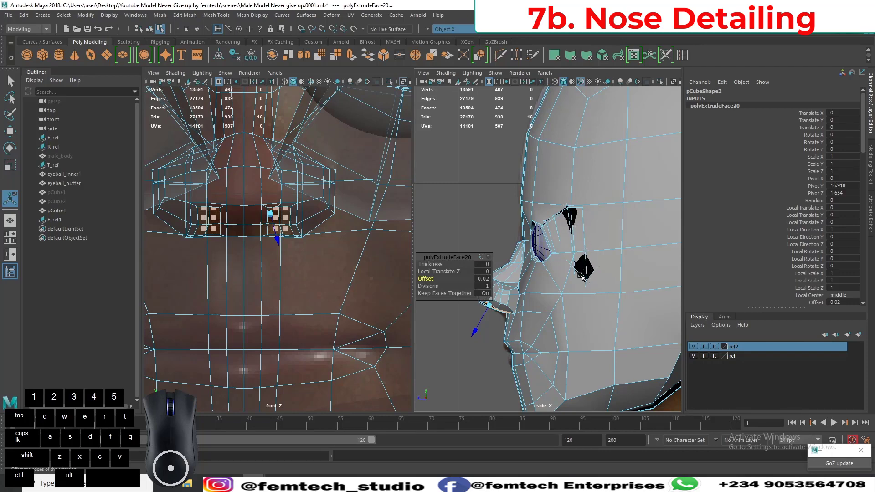
pyautogui.scroll(3, 532, 317)
pyautogui.keyDown('alt'); pyautogui.moveTo(532, 318); pyautogui.dragTo(628, 240, button='middle'); pyautogui.keyUp('alt')
pyautogui.keyDown('alt'); pyautogui.scroll(3, 566, 285); pyautogui.keyUp('alt')
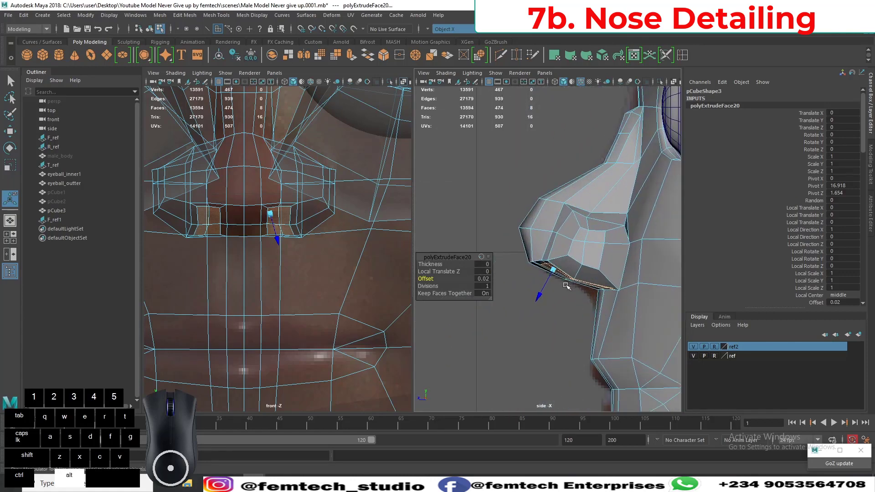
pyautogui.keyDown('alt'); pyautogui.scroll(2, 566, 286); pyautogui.keyUp('alt')
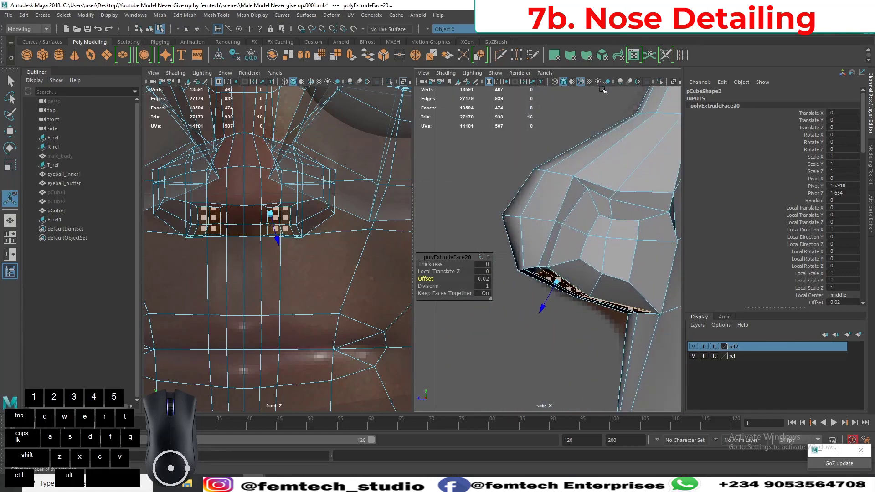
pyautogui.scroll(-8, 564, 246)
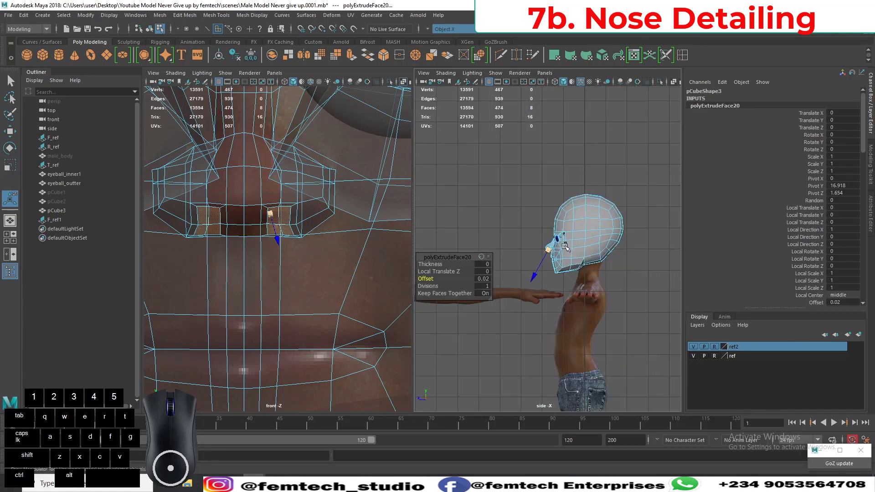
pyautogui.scroll(6, 565, 246)
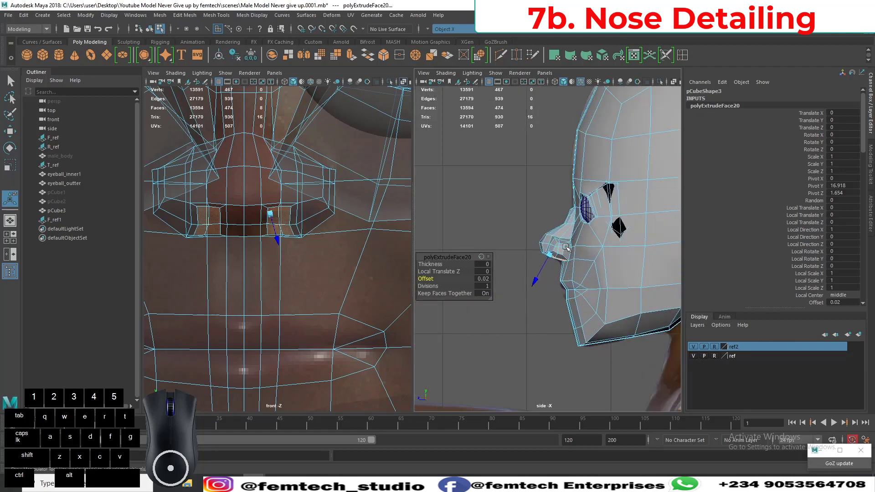
pyautogui.scroll(6, 566, 246)
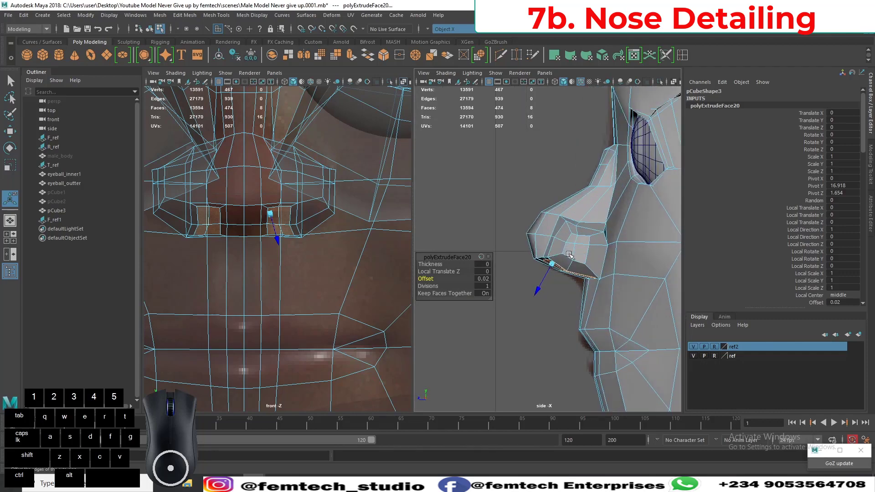
pyautogui.scroll(3, 575, 258)
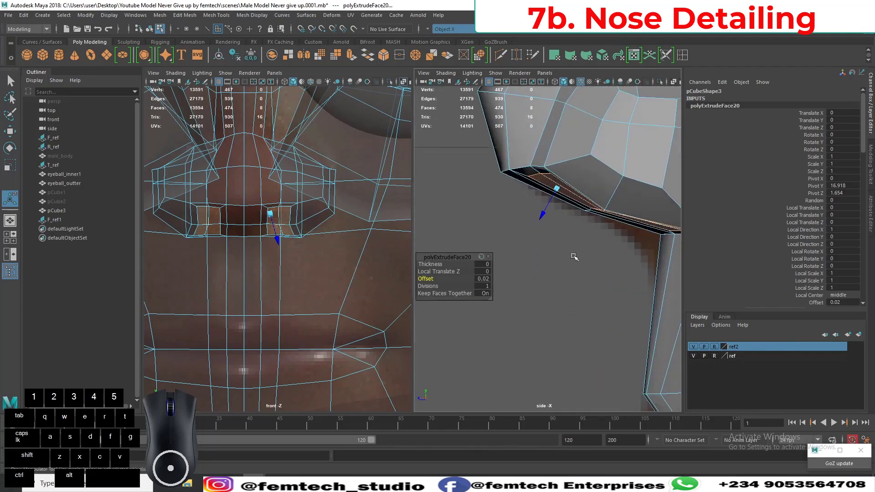
pyautogui.click(674, 82)
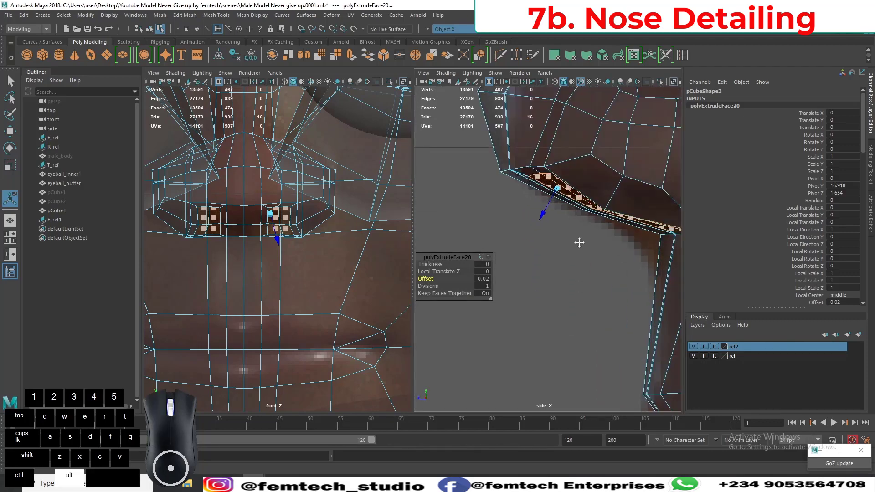
pyautogui.keyDown('alt'); pyautogui.moveTo(578, 242); pyautogui.dragTo(561, 279, button='right'); pyautogui.keyUp('alt')
pyautogui.keyDown('alt'); pyautogui.scroll(4, 562, 278); pyautogui.keyUp('alt')
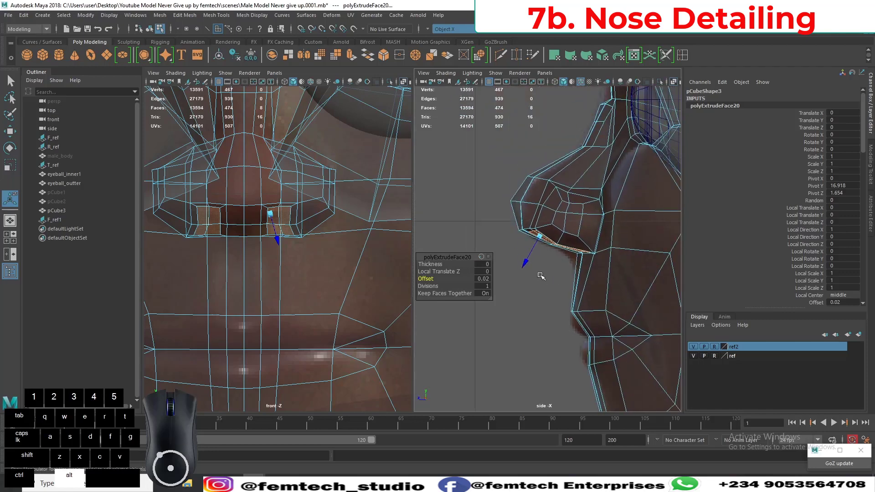
pyautogui.keyDown('alt'); pyautogui.scroll(3, 564, 306); pyautogui.keyUp('alt')
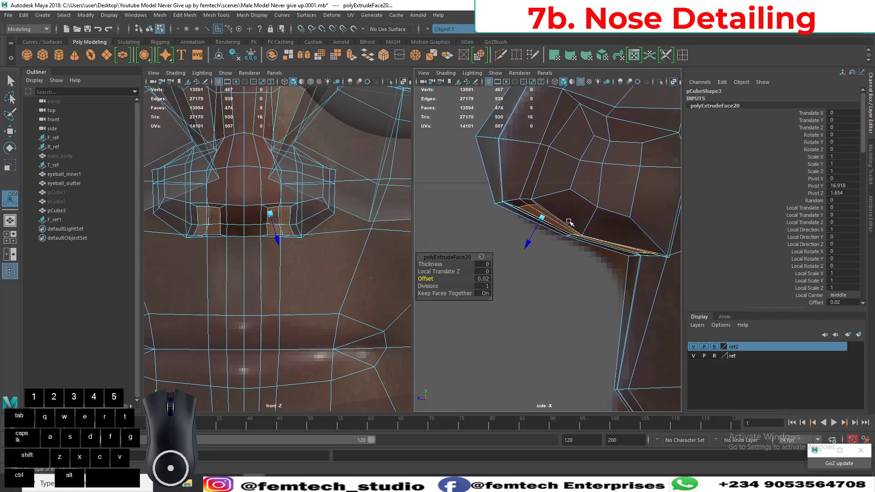
# Scale the extruded nostril faces inward in the side view, in both height and depth together.
pyautogui.keyDown('alt'); pyautogui.moveTo(546, 285); pyautogui.dragTo(544, 265, button='middle'); pyautogui.keyUp('alt')
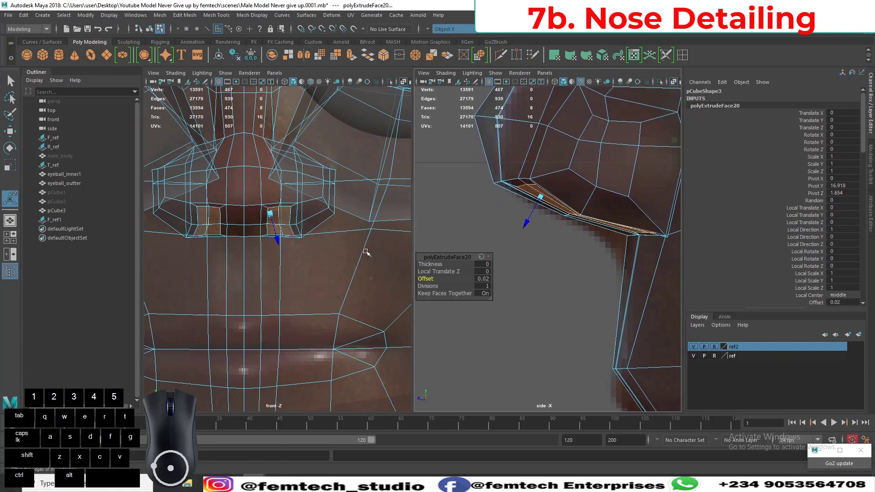
pyautogui.press('r')
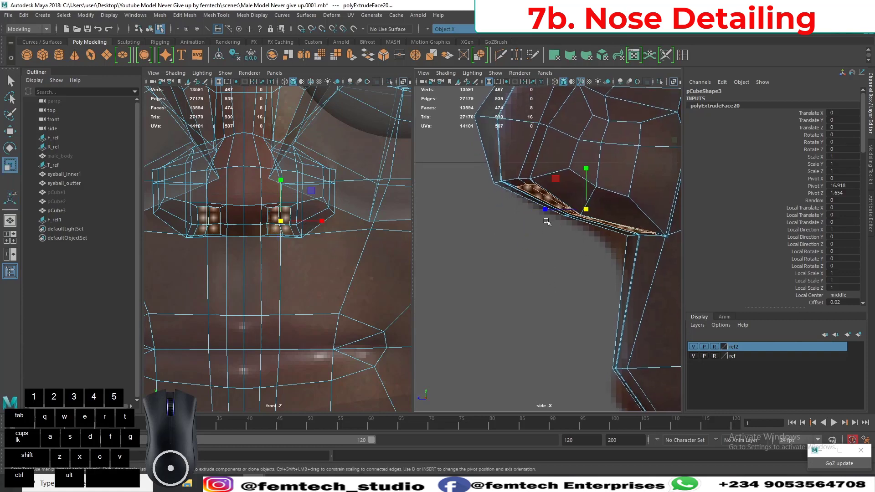
pyautogui.moveTo(556, 180); pyautogui.dragTo(558, 186)
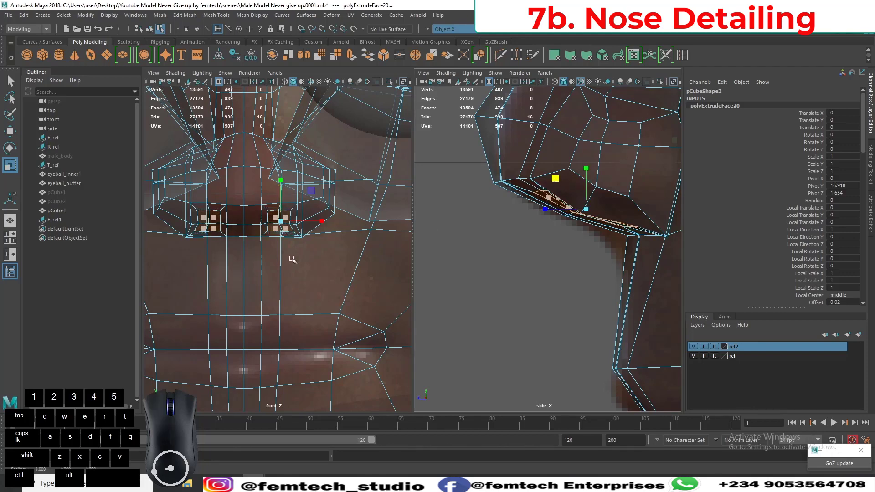
# Reposition the upper vertices of the inset nostril outline in the front view to round the top of the nostril.
pyautogui.keyDown('alt'); pyautogui.moveTo(260, 291); pyautogui.dragTo(282, 294, button='right'); pyautogui.keyUp('alt')
pyautogui.keyDown('alt'); pyautogui.moveTo(281, 253); pyautogui.dragTo(275, 287, button='middle'); pyautogui.keyUp('alt')
pyautogui.keyDown('alt'); pyautogui.moveTo(274, 286); pyautogui.dragTo(256, 260, button='right'); pyautogui.keyUp('alt')
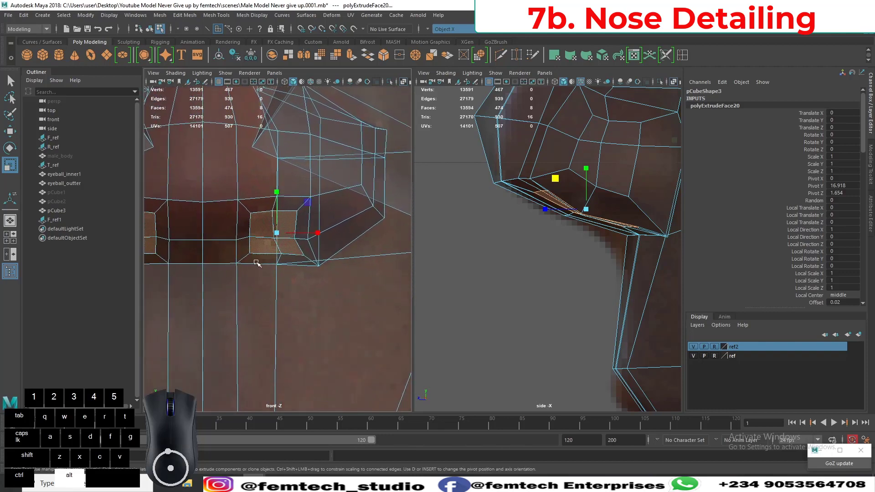
pyautogui.moveTo(254, 213); pyautogui.dragTo(211, 210, button='right')
pyautogui.scroll(1, 232, 223)
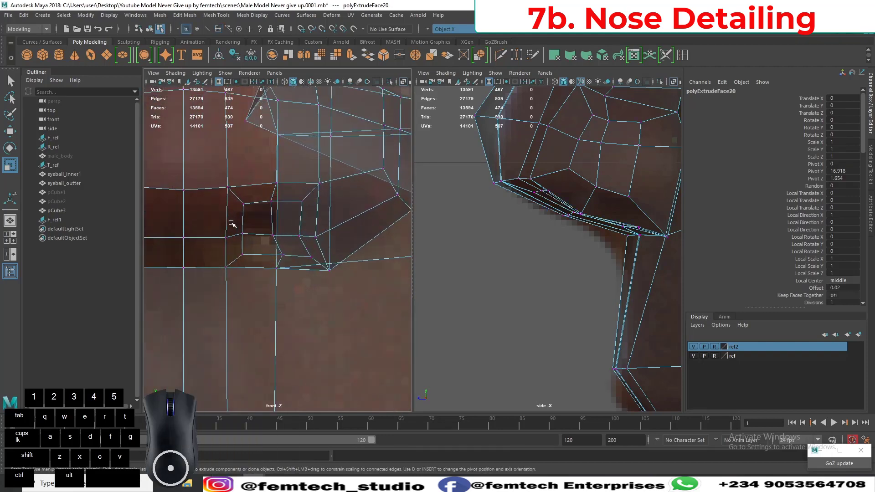
pyautogui.click(244, 204)
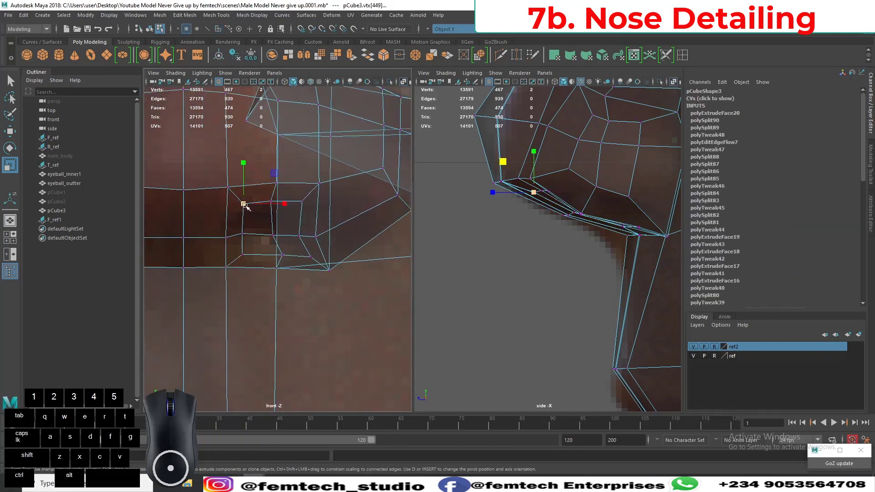
pyautogui.press('w')
pyautogui.moveTo(243, 204); pyautogui.dragTo(241, 216)
pyautogui.click(272, 201)
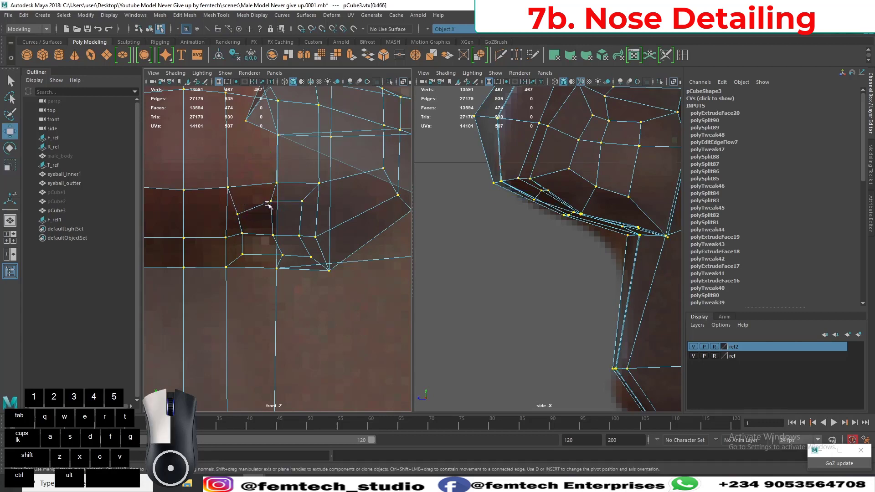
pyautogui.moveTo(271, 201); pyautogui.dragTo(268, 201)
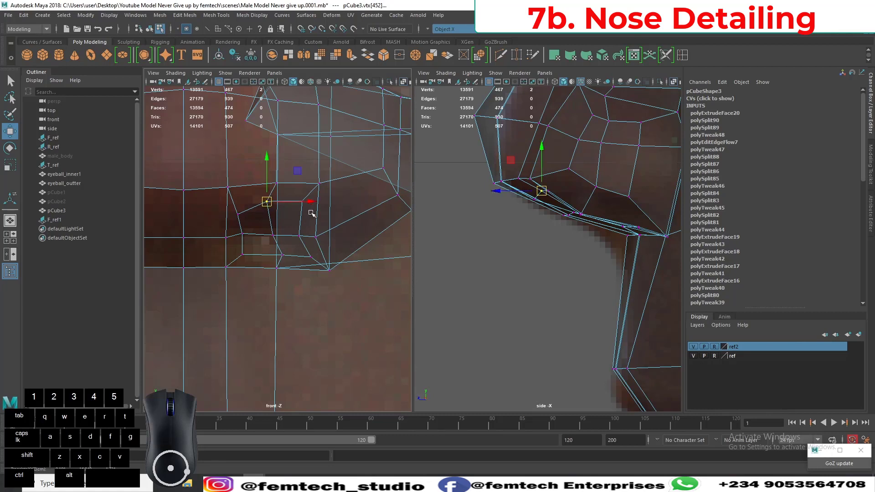
pyautogui.click(302, 205)
pyautogui.click(302, 203)
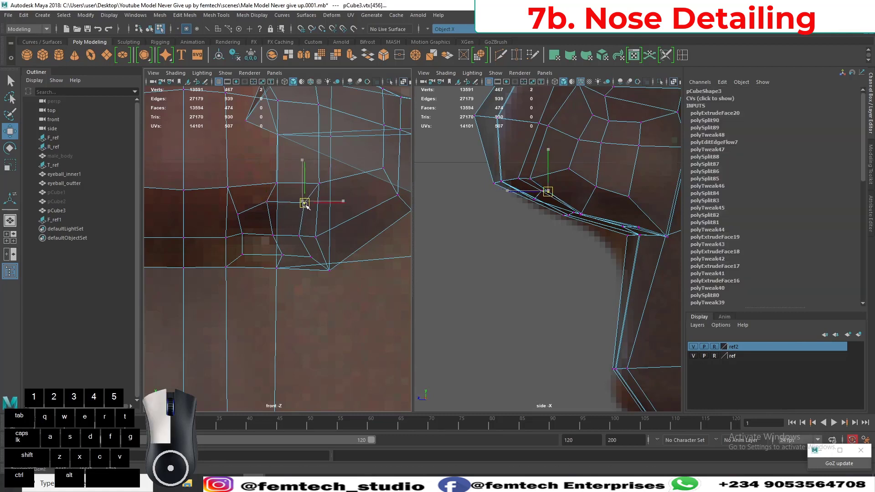
# Reposition the inner-side, lower and outer vertices of the nostril outline in the front view to follow the reference nostril.
pyautogui.click(241, 234)
pyautogui.moveTo(242, 233); pyautogui.dragTo(237, 232)
pyautogui.click(243, 255)
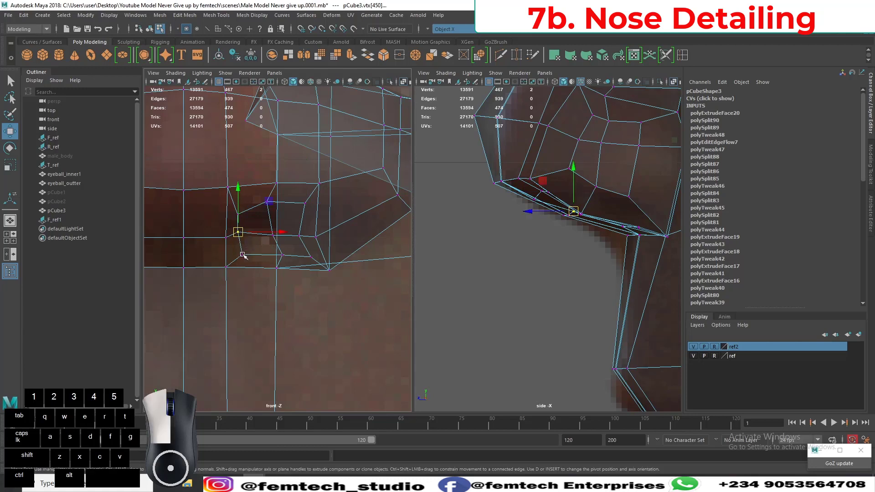
pyautogui.doubleClick(243, 254)
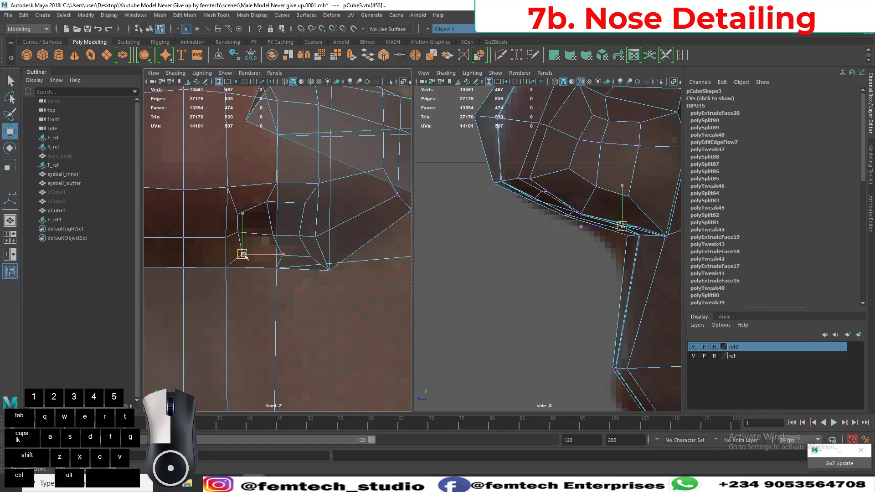
pyautogui.click(241, 251)
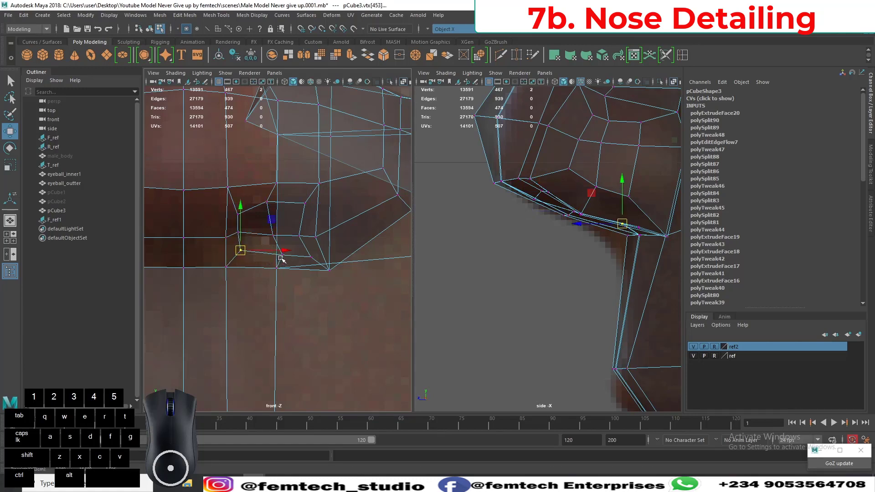
pyautogui.click(282, 255)
pyautogui.moveTo(283, 256); pyautogui.dragTo(305, 236)
pyautogui.click(310, 257)
pyautogui.click(300, 248)
pyautogui.click(299, 236)
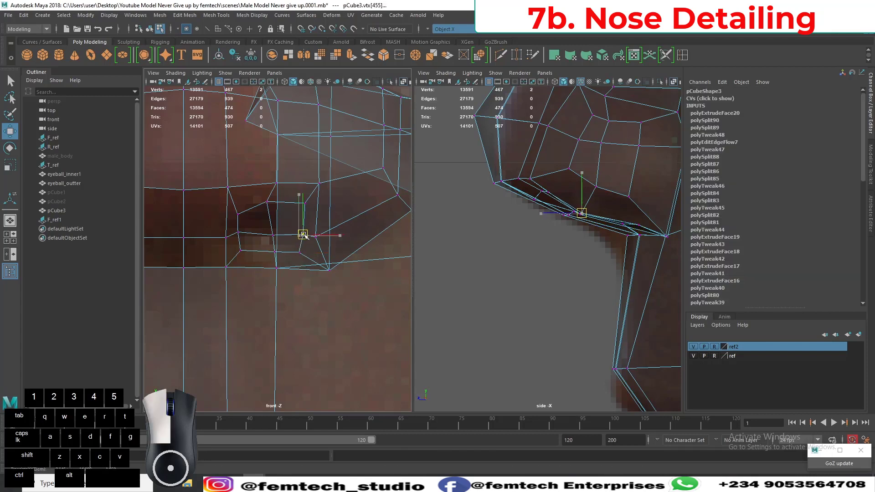
# Raise the outer middle nostril vertex in the side view and adjust the centre nostril vertex upward to match.
pyautogui.keyDown('alt'); pyautogui.moveTo(540, 257); pyautogui.dragTo(498, 277, button='middle'); pyautogui.keyUp('alt')
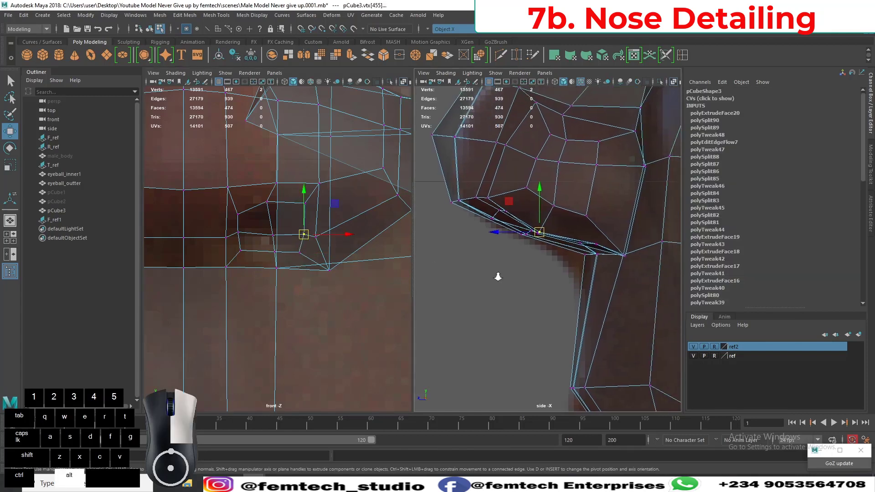
pyautogui.scroll(-10, 505, 305)
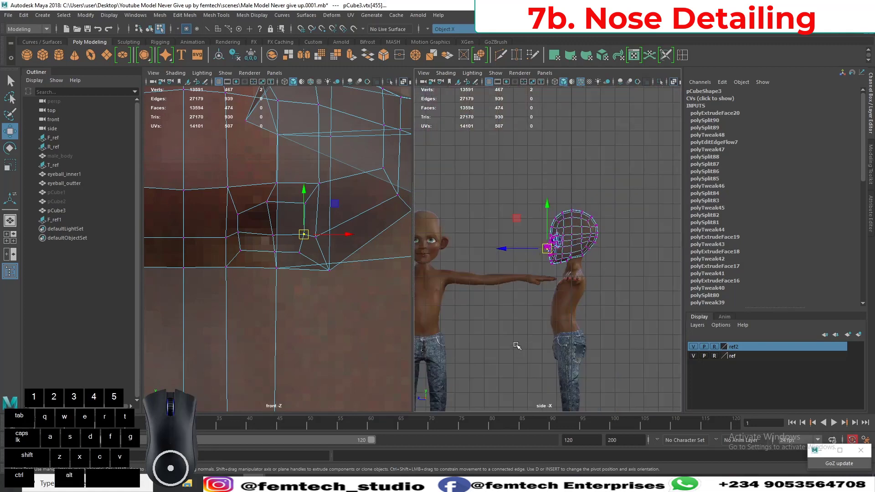
pyautogui.scroll(12, 517, 345)
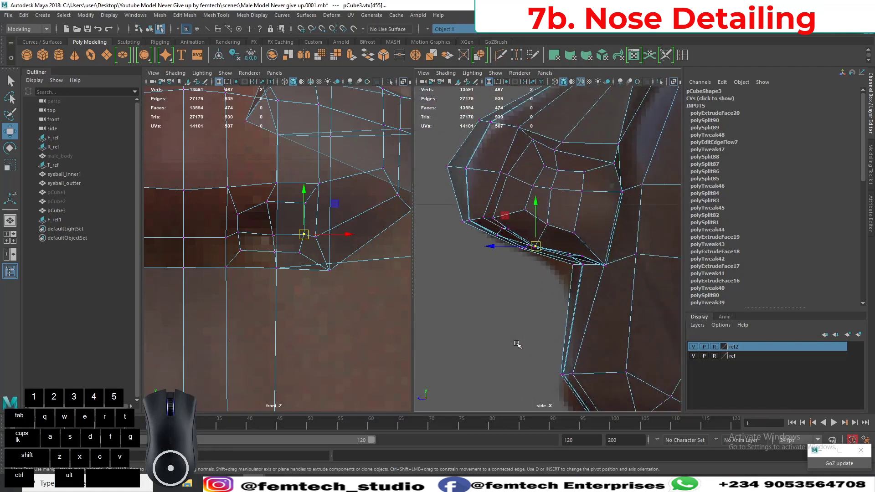
pyautogui.scroll(3, 518, 345)
pyautogui.keyDown('alt'); pyautogui.moveTo(528, 261); pyautogui.dragTo(517, 261, button='middle'); pyautogui.keyUp('alt')
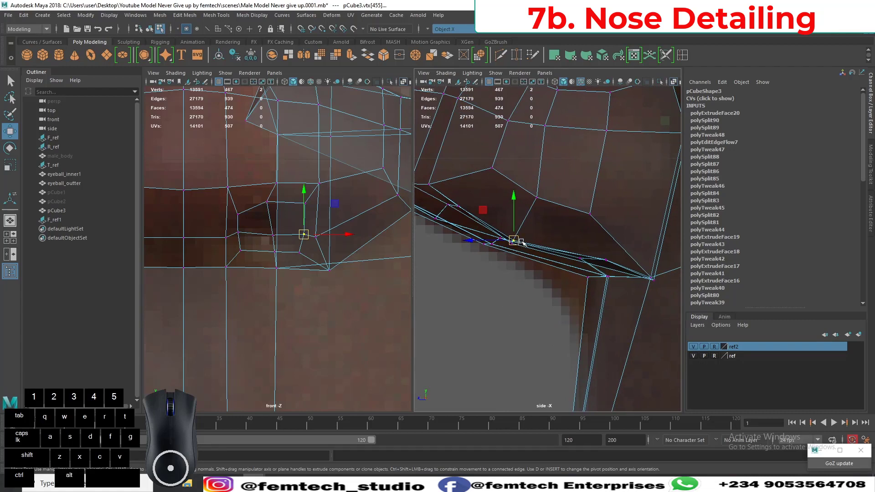
pyautogui.moveTo(518, 243); pyautogui.dragTo(536, 232)
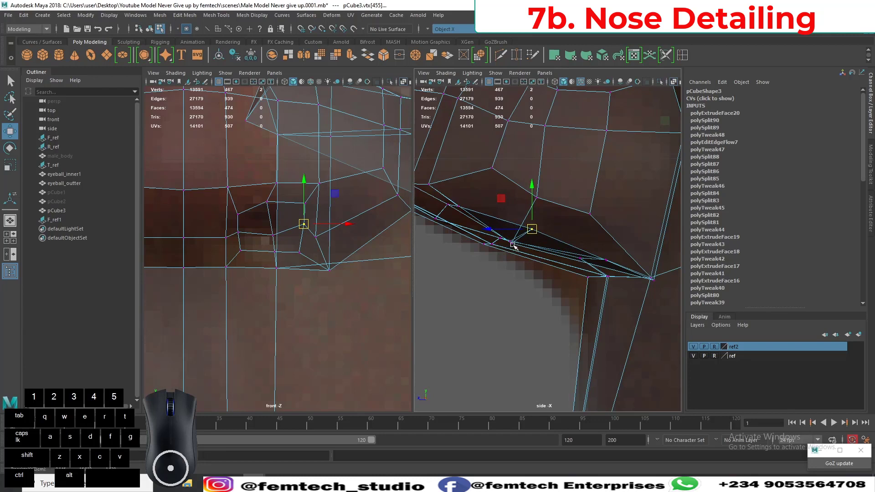
pyautogui.click(513, 245)
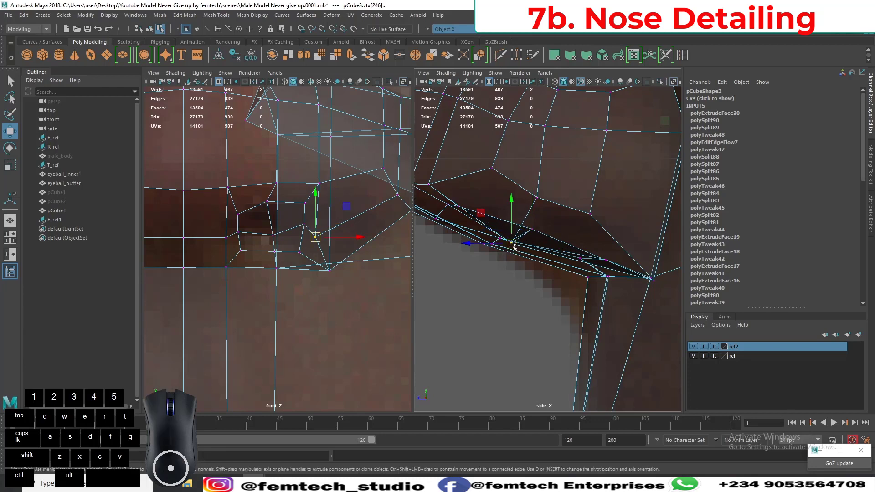
pyautogui.click(276, 236)
pyautogui.moveTo(276, 235); pyautogui.dragTo(273, 230)
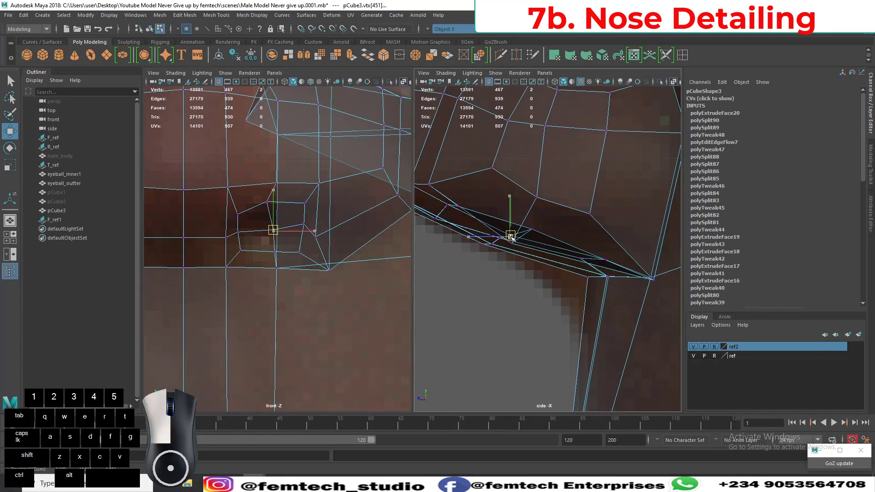
pyautogui.moveTo(513, 238); pyautogui.dragTo(514, 237)
pyautogui.click(530, 231)
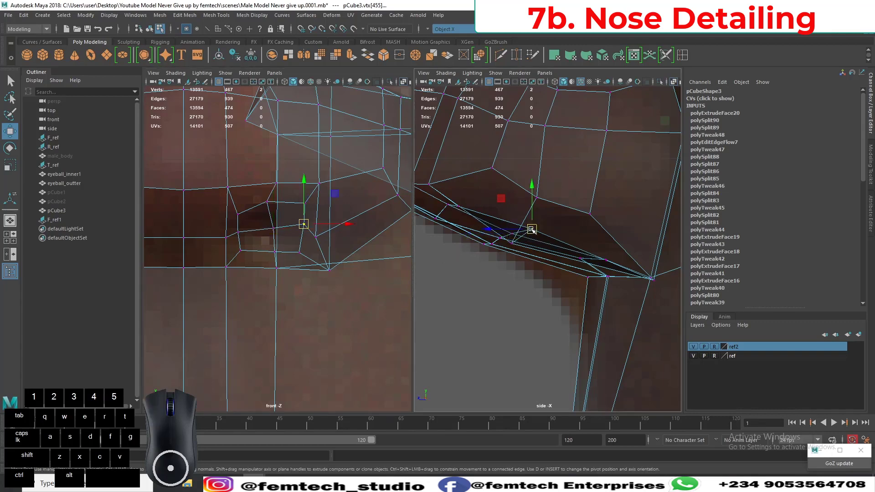
# Extrude the four faces of each nostril up into the nose with a local Z translation of about -0.095.
pyautogui.moveTo(263, 226); pyautogui.dragTo(262, 244, button='right')
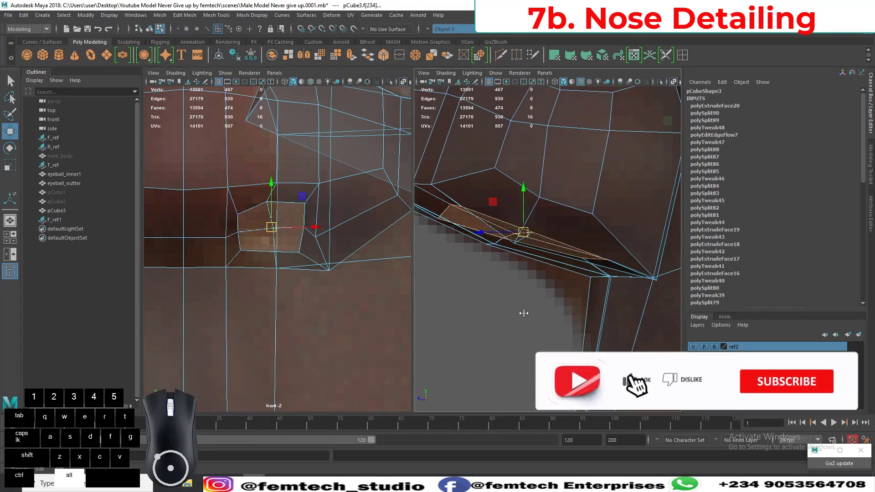
pyautogui.keyDown('alt'); pyautogui.moveTo(524, 308); pyautogui.dragTo(549, 317, button='middle'); pyautogui.keyUp('alt')
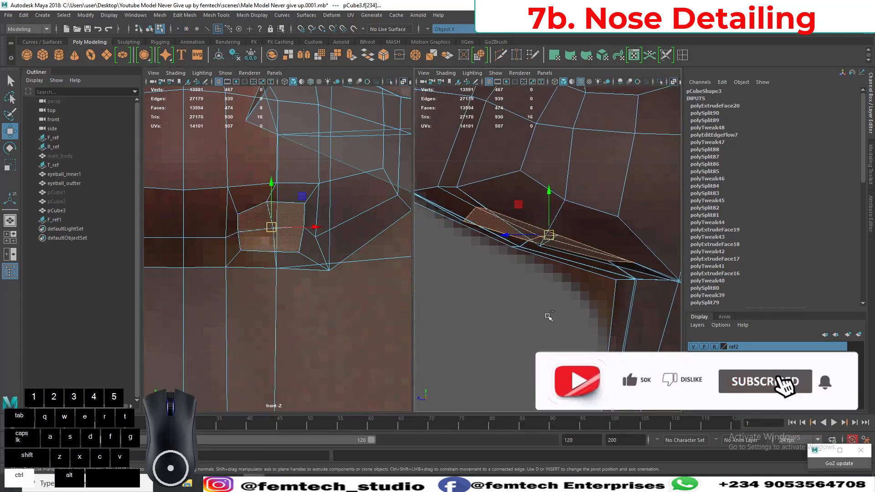
pyautogui.hotkey('ctrl', 'e')
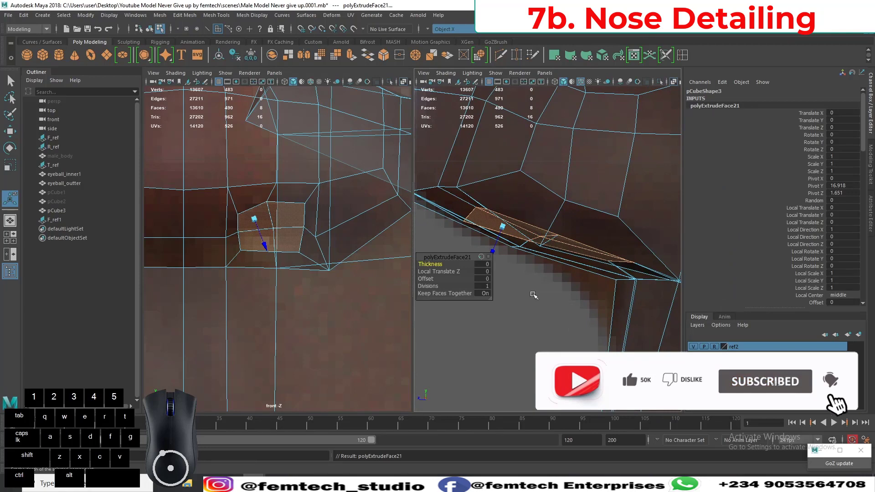
pyautogui.scroll(-10, 523, 289)
pyautogui.scroll(2, 528, 303)
pyautogui.scroll(5, 530, 296)
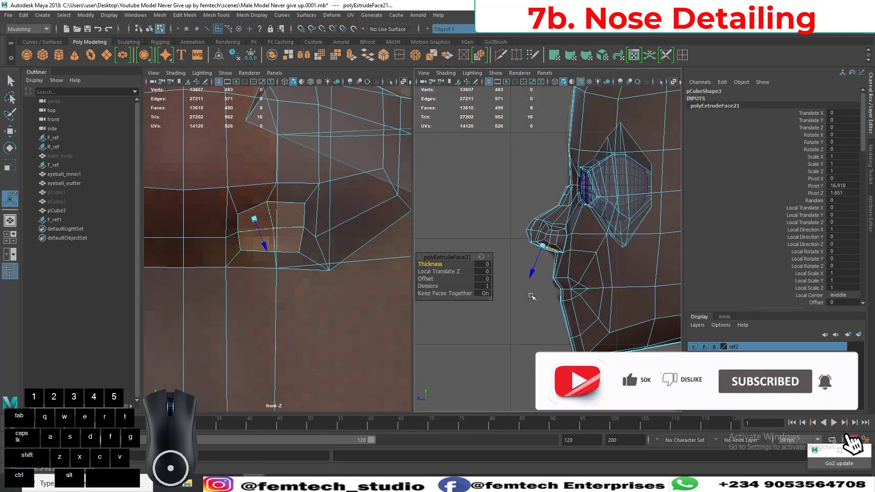
pyautogui.moveTo(525, 273); pyautogui.dragTo(536, 255)
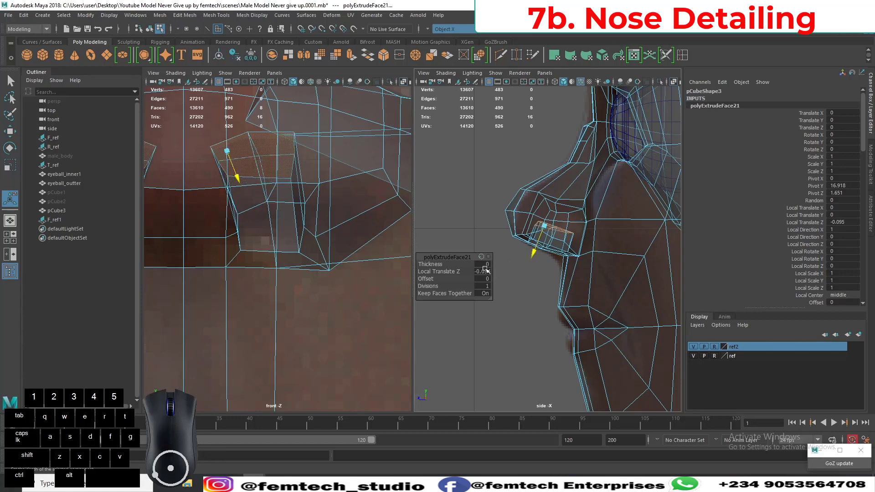
# Switch to a single perspective view of the head and save the scene.
pyautogui.click(13, 219)
pyautogui.keyDown('alt'); pyautogui.moveTo(416, 332); pyautogui.dragTo(361, 283, button='right'); pyautogui.keyUp('alt')
pyautogui.keyDown('alt'); pyautogui.moveTo(361, 284); pyautogui.dragTo(339, 279); pyautogui.keyUp('alt')
pyautogui.hotkey('ctrl', 's')
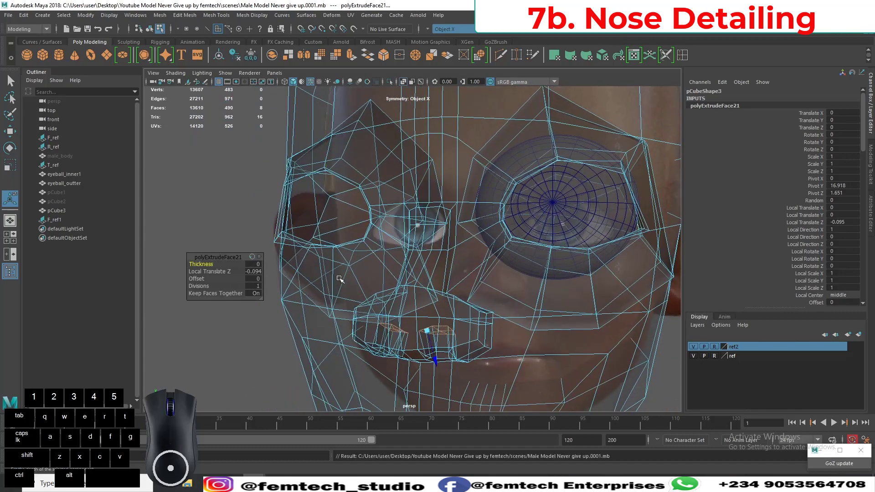
# Turn off X-ray shading and deepen the nostril extrusion to a local Z translation of -0.118.
pyautogui.click(390, 82)
pyautogui.keyDown('alt'); pyautogui.moveTo(360, 255); pyautogui.dragTo(331, 257); pyautogui.keyUp('alt')
pyautogui.keyDown('alt'); pyautogui.moveTo(349, 268); pyautogui.dragTo(391, 219); pyautogui.keyUp('alt')
pyautogui.keyDown('alt'); pyautogui.moveTo(404, 287); pyautogui.dragTo(414, 256); pyautogui.keyUp('alt')
pyautogui.keyDown('alt'); pyautogui.moveTo(415, 252); pyautogui.dragTo(413, 279, button='middle'); pyautogui.keyUp('alt')
pyautogui.keyDown('alt'); pyautogui.moveTo(414, 280); pyautogui.dragTo(411, 324); pyautogui.keyUp('alt')
pyautogui.keyDown('alt'); pyautogui.moveTo(411, 324); pyautogui.dragTo(338, 333, button='right'); pyautogui.keyUp('alt')
pyautogui.keyDown('alt'); pyautogui.moveTo(338, 332); pyautogui.dragTo(348, 307); pyautogui.keyUp('alt')
pyautogui.keyDown('alt'); pyautogui.moveTo(345, 339); pyautogui.dragTo(376, 360, button='right'); pyautogui.keyUp('alt')
pyautogui.keyDown('alt'); pyautogui.moveTo(376, 360); pyautogui.dragTo(401, 292); pyautogui.keyUp('alt')
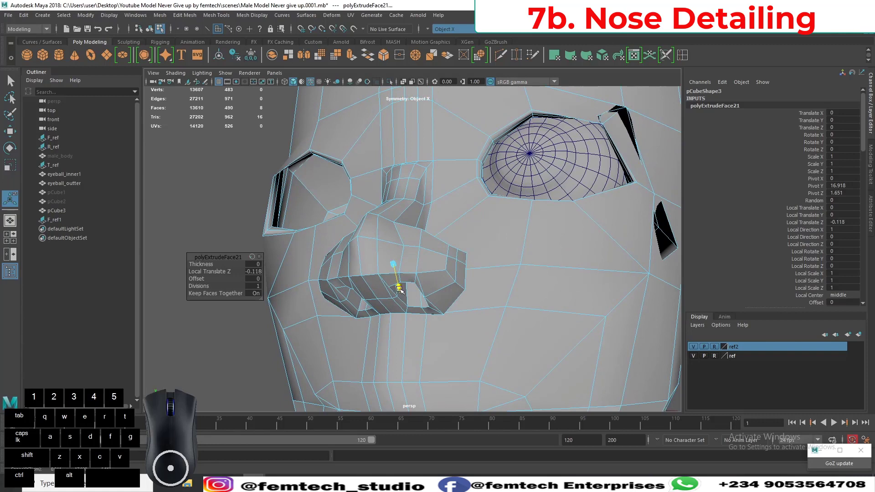
# Turn on X-ray shading and examine the extruded nostril faces inside the nose.
pyautogui.click(403, 82)
pyautogui.keyDown('alt'); pyautogui.moveTo(379, 263); pyautogui.dragTo(343, 303); pyautogui.keyUp('alt')
pyautogui.press('r')
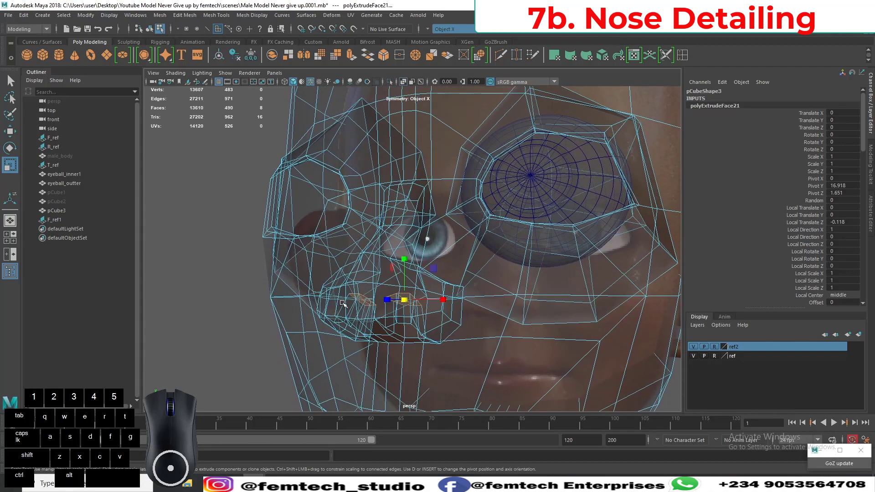
pyautogui.press('t')
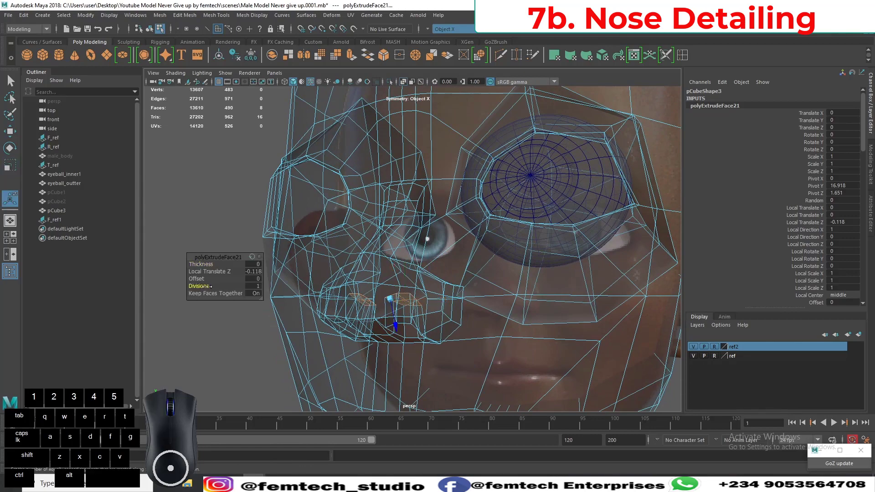
# Return to opaque shading beneath the nose and set the nostril extrusion's divisions to 2.
pyautogui.keyDown('alt'); pyautogui.moveTo(336, 354); pyautogui.dragTo(347, 308); pyautogui.keyUp('alt')
pyautogui.moveTo(350, 309)
pyautogui.keyDown('alt'); pyautogui.mouseDown(button='right')
pyautogui.moveTo(375, 294)
pyautogui.moveTo(385, 269)
pyautogui.mouseUp(button='right'); pyautogui.keyUp('alt')
pyautogui.click(405, 83)
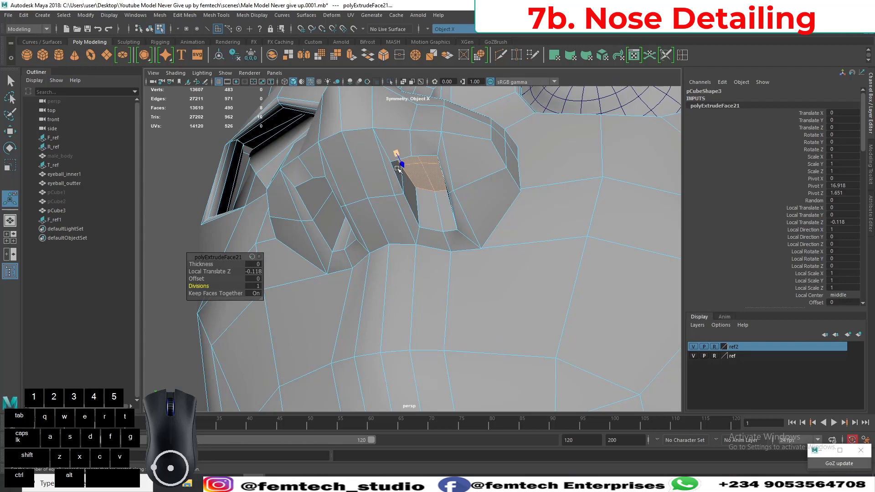
pyautogui.click(260, 286)
pyautogui.press('Return')
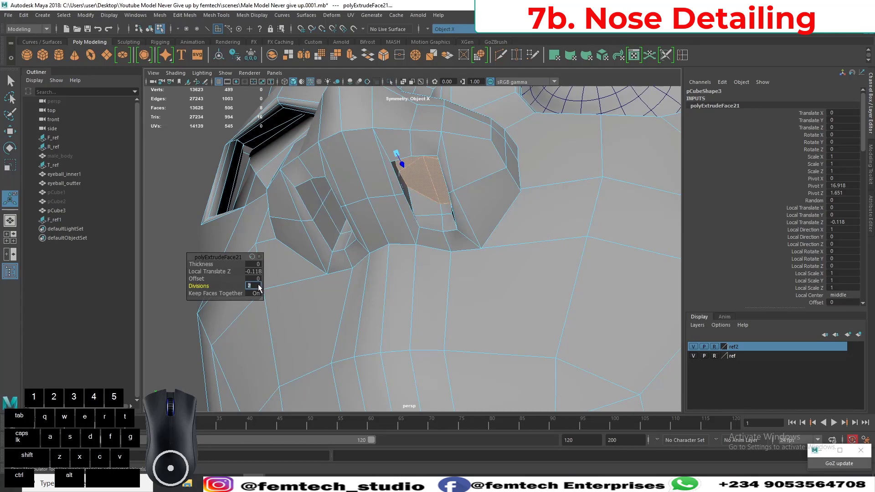
# Scale the extruded inner nostril faces down slightly and check them from the side of the nose.
pyautogui.keyDown('alt'); pyautogui.moveTo(489, 260); pyautogui.dragTo(413, 253); pyautogui.keyUp('alt')
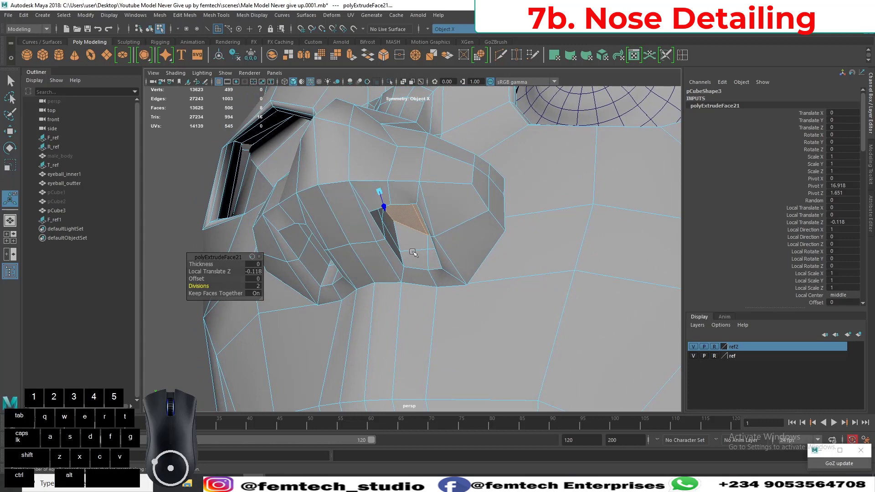
pyautogui.press('r')
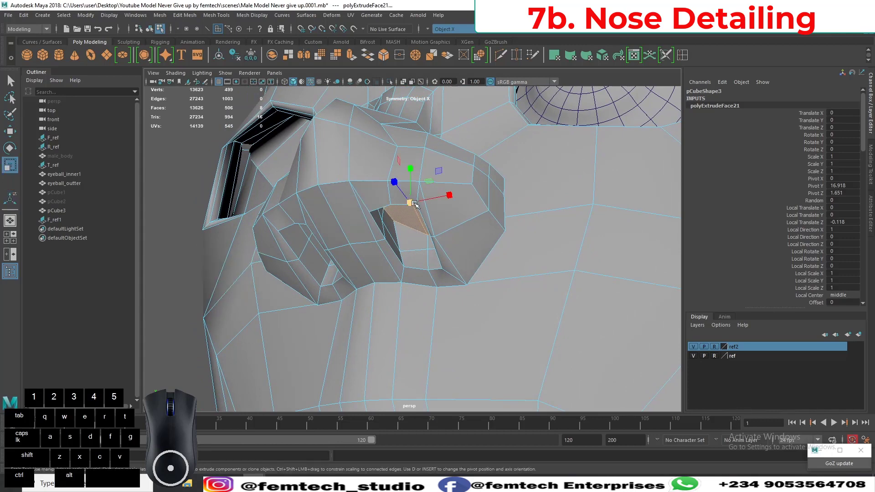
pyautogui.moveTo(414, 204); pyautogui.dragTo(405, 206)
pyautogui.keyDown('alt'); pyautogui.moveTo(399, 249); pyautogui.dragTo(322, 240); pyautogui.keyUp('alt')
pyautogui.press('w')
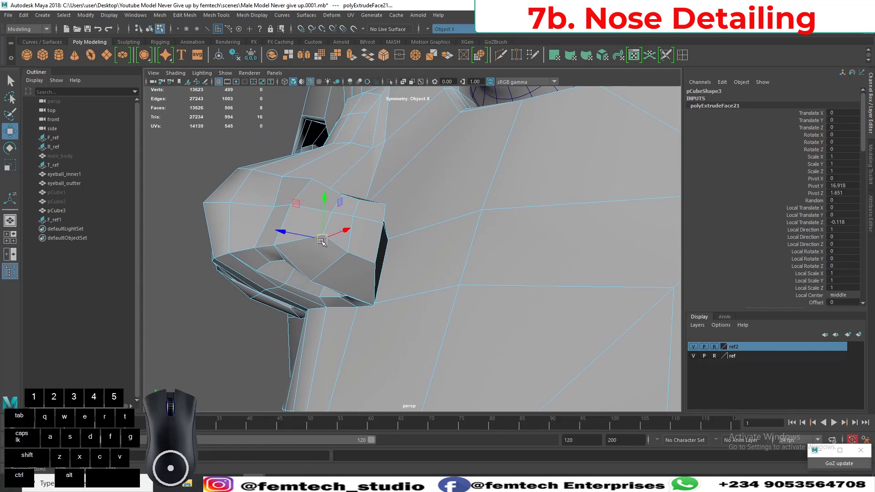
# Turn on smooth mesh preview and examine the nose and nostril cavities from the side, front and below.
pyautogui.press('3')
pyautogui.keyDown('alt'); pyautogui.moveTo(308, 351); pyautogui.dragTo(244, 289); pyautogui.keyUp('alt')
pyautogui.keyDown('alt'); pyautogui.moveTo(244, 289); pyautogui.dragTo(401, 269, button='middle'); pyautogui.keyUp('alt')
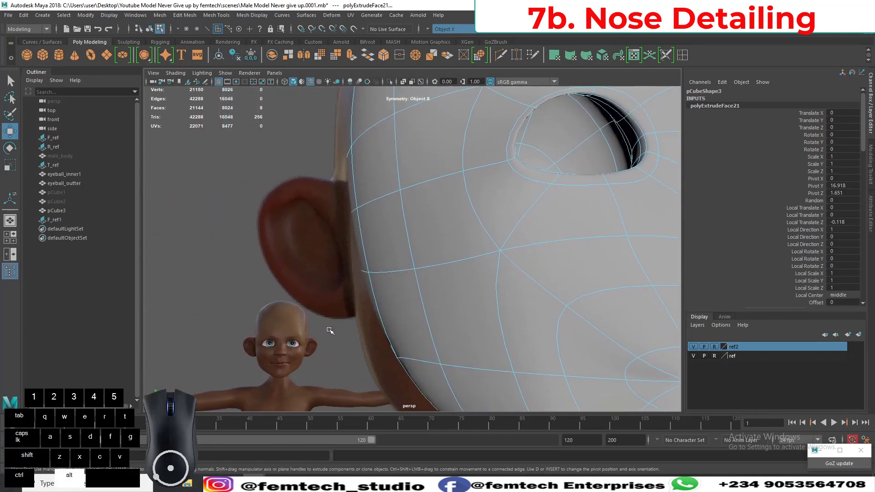
pyautogui.keyDown('alt'); pyautogui.moveTo(323, 334); pyautogui.dragTo(255, 316); pyautogui.keyUp('alt')
pyautogui.keyDown('alt'); pyautogui.moveTo(366, 359); pyautogui.dragTo(318, 303, button='right'); pyautogui.keyUp('alt')
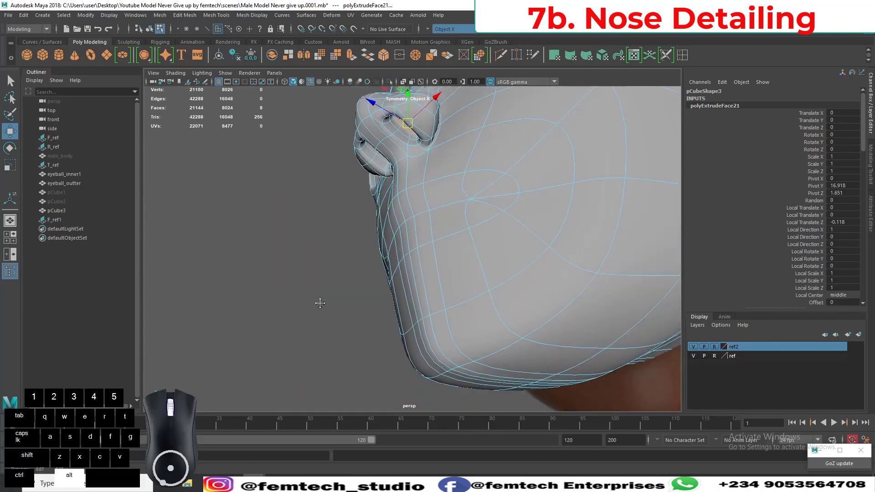
pyautogui.keyDown('alt'); pyautogui.moveTo(319, 303); pyautogui.dragTo(321, 344, button='middle'); pyautogui.keyUp('alt')
pyautogui.keyDown('alt'); pyautogui.moveTo(301, 328); pyautogui.dragTo(365, 299); pyautogui.keyUp('alt')
pyautogui.keyDown('alt'); pyautogui.moveTo(365, 299); pyautogui.dragTo(302, 278, button='middle'); pyautogui.keyUp('alt')
pyautogui.keyDown('alt'); pyautogui.moveTo(302, 277); pyautogui.dragTo(333, 314, button='right'); pyautogui.keyUp('alt')
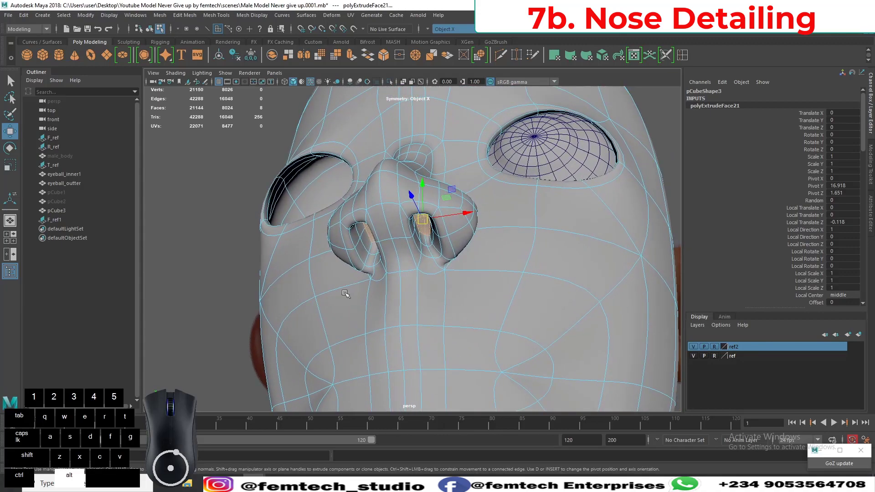
pyautogui.keyDown('alt'); pyautogui.moveTo(348, 292); pyautogui.dragTo(274, 297, button='middle'); pyautogui.keyUp('alt')
pyautogui.keyDown('alt'); pyautogui.moveTo(273, 296); pyautogui.dragTo(301, 299, button='right'); pyautogui.keyUp('alt')
pyautogui.keyDown('alt'); pyautogui.moveTo(301, 300); pyautogui.dragTo(350, 287); pyautogui.keyUp('alt')
pyautogui.keyDown('alt'); pyautogui.moveTo(350, 287); pyautogui.dragTo(357, 305, button='right'); pyautogui.keyUp('alt')
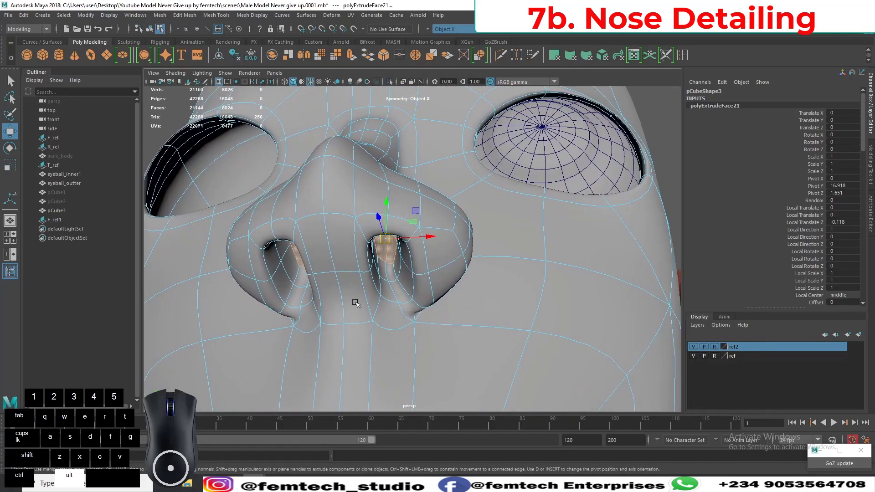
pyautogui.keyDown('alt'); pyautogui.moveTo(357, 305); pyautogui.dragTo(343, 305); pyautogui.keyUp('alt')
# Widen the inner nostril faces by scaling them along the X axis.
pyautogui.press('r')
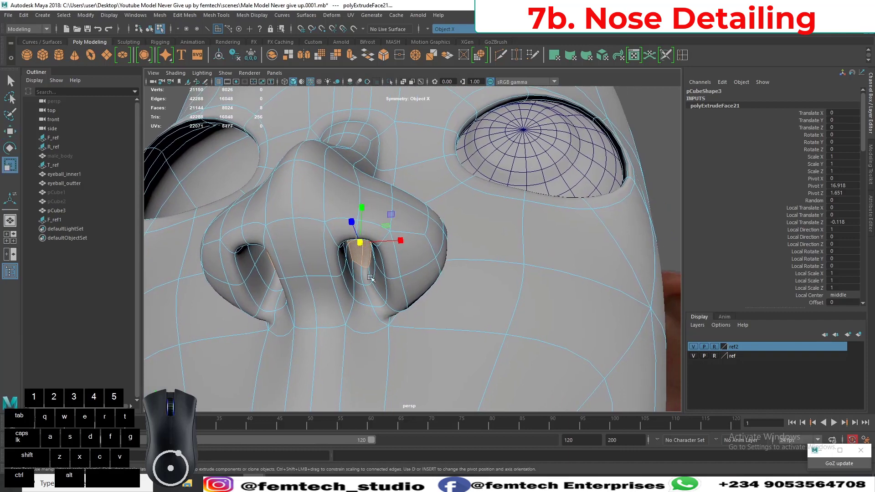
pyautogui.moveTo(403, 241); pyautogui.dragTo(409, 244)
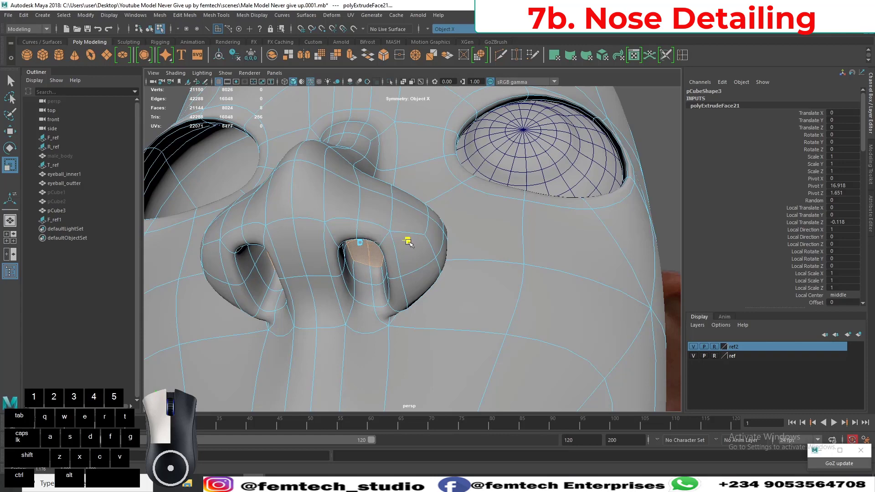
pyautogui.keyDown('alt'); pyautogui.moveTo(409, 244); pyautogui.dragTo(360, 272); pyautogui.keyUp('alt')
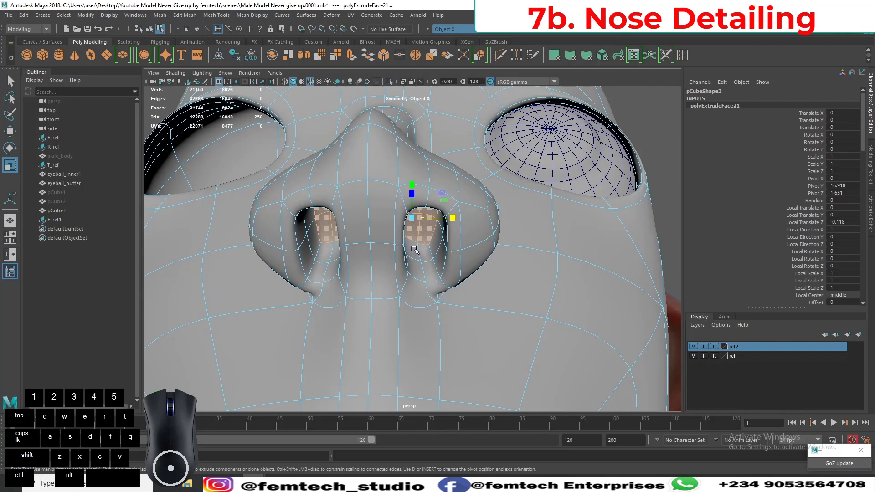
pyautogui.keyDown('shift'); pyautogui.click(415, 250); pyautogui.keyUp('shift')
pyautogui.keyDown('shift'); pyautogui.click(426, 251); pyautogui.keyUp('shift')
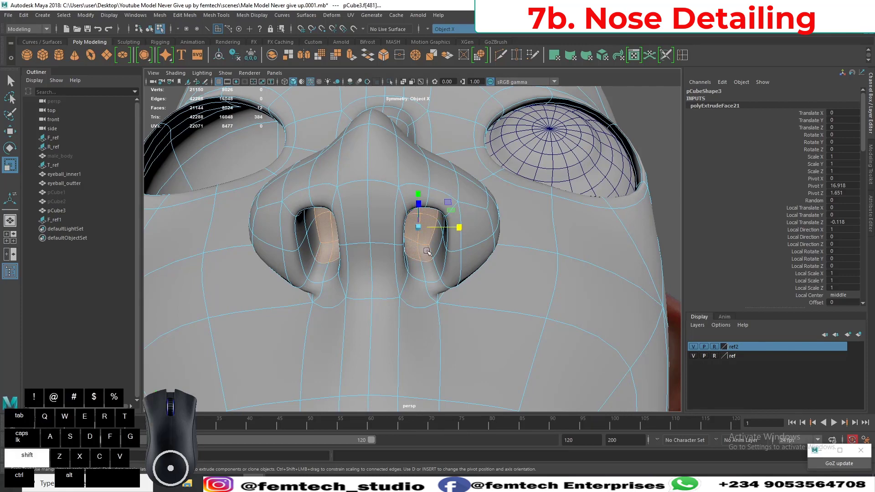
pyautogui.keyDown('shift'); pyautogui.click(437, 242); pyautogui.keyUp('shift')
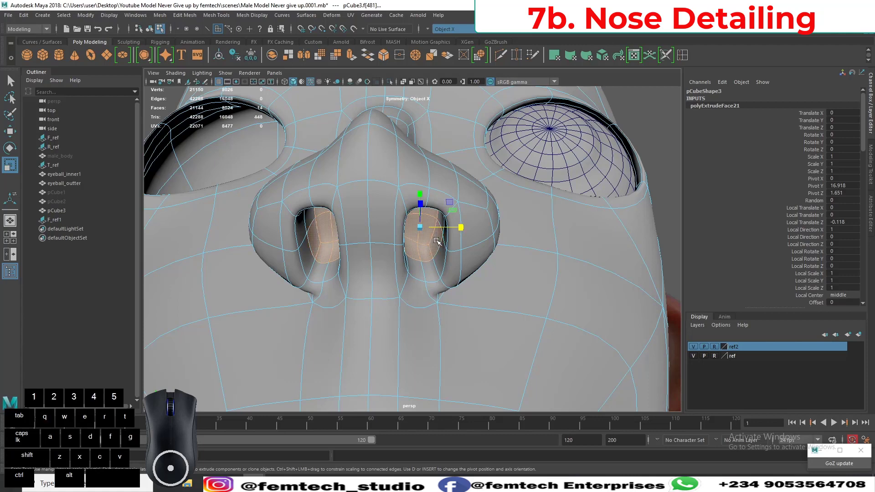
pyautogui.hotkey('ctrl', 'z')
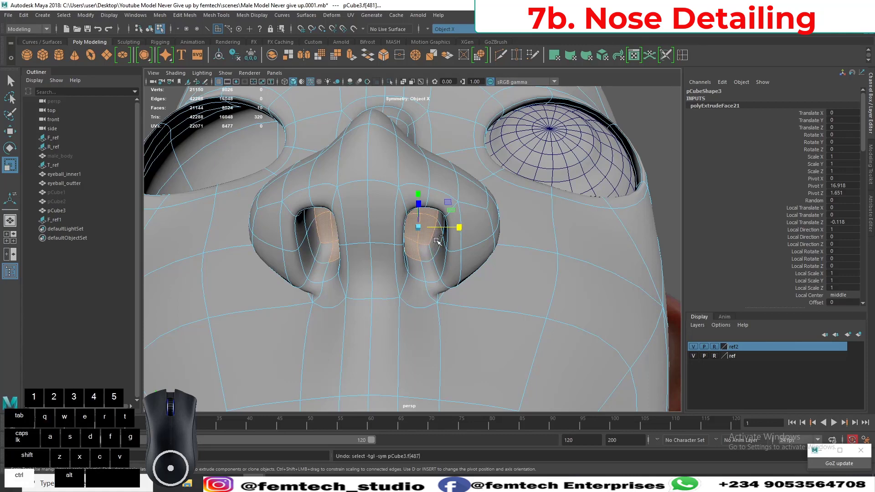
# Grow the face selection to cover both nostril cavities up to their rims and widen them slightly along the X axis.
pyautogui.keyDown('alt'); pyautogui.moveTo(414, 246); pyautogui.dragTo(405, 248); pyautogui.keyUp('alt')
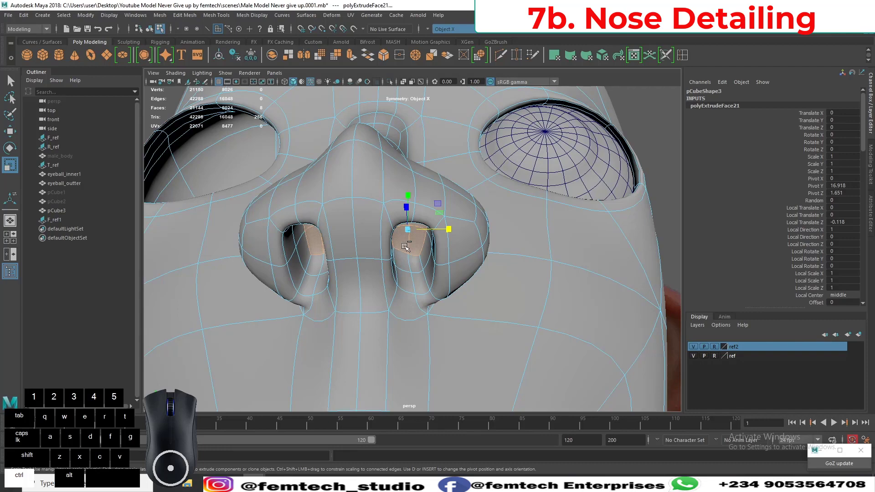
pyautogui.hotkey('ctrl', '.')
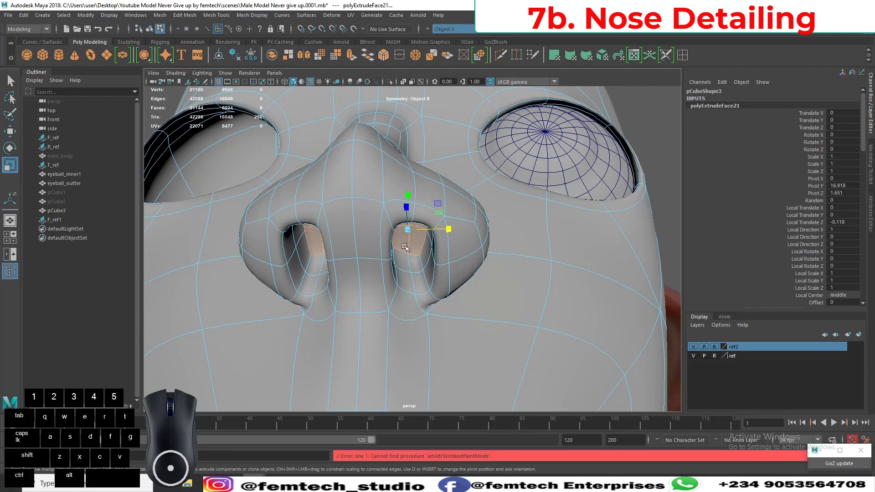
pyautogui.hotkey('shift', '.')
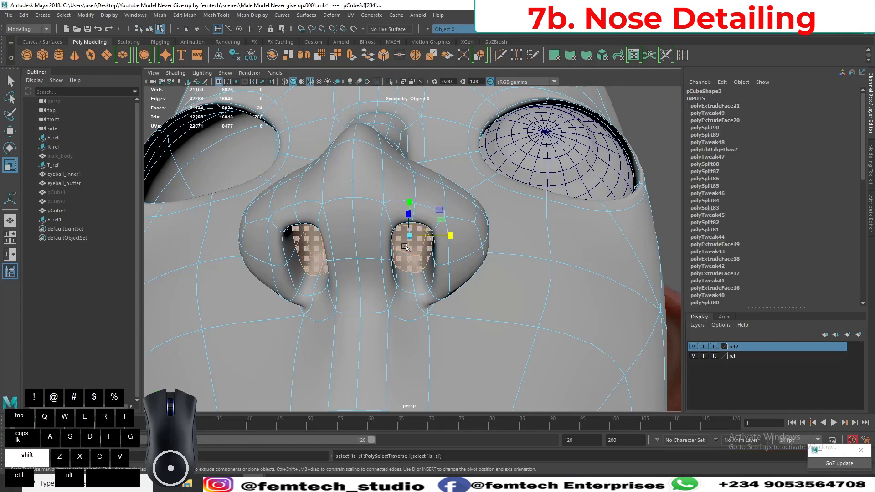
pyautogui.hotkey('shift', '.')
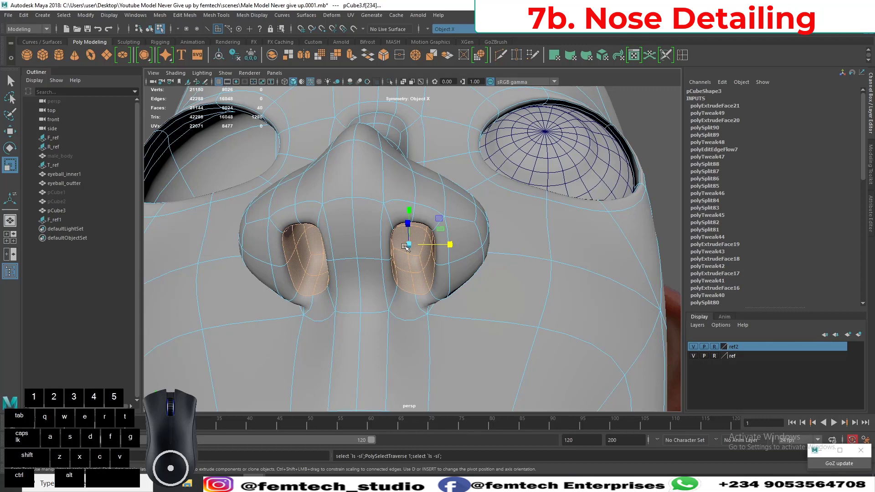
pyautogui.moveTo(419, 245); pyautogui.dragTo(423, 244)
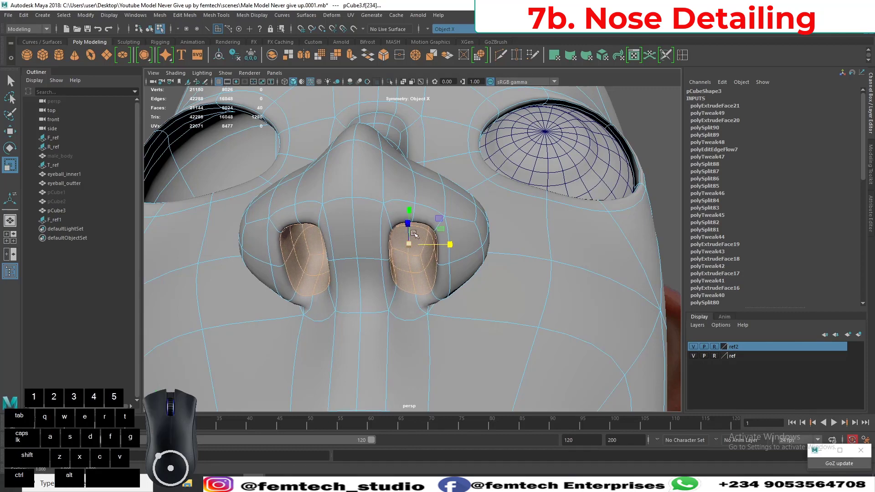
# Scale the selected nostril cavity faces slightly along the Z axis, judging the shape from the side.
pyautogui.keyDown('alt'); pyautogui.moveTo(386, 266); pyautogui.dragTo(326, 203); pyautogui.keyUp('alt')
pyautogui.scroll(-8, 320, 245)
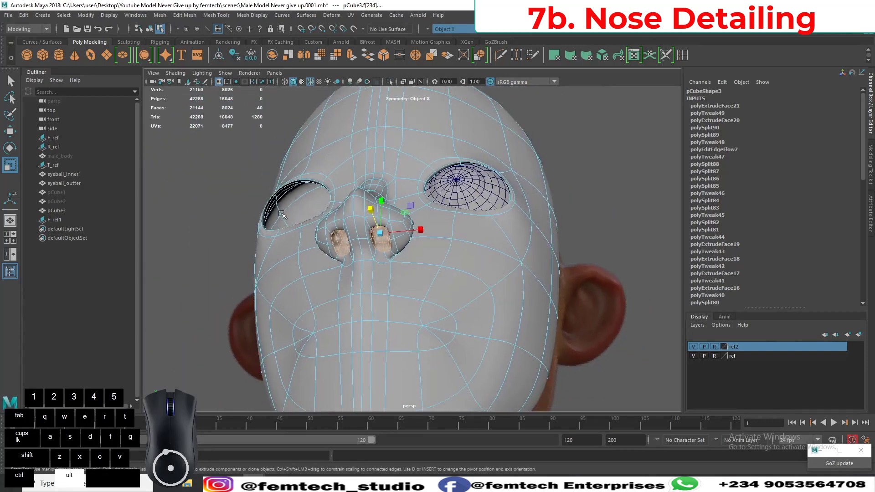
pyautogui.keyDown('alt'); pyautogui.moveTo(303, 261); pyautogui.dragTo(333, 255); pyautogui.keyUp('alt')
pyautogui.keyDown('alt'); pyautogui.moveTo(333, 255); pyautogui.dragTo(337, 318, button='right'); pyautogui.keyUp('alt')
pyautogui.keyDown('alt'); pyautogui.moveTo(306, 271); pyautogui.dragTo(348, 286, button='middle'); pyautogui.keyUp('alt')
pyautogui.keyDown('alt'); pyautogui.moveTo(349, 286); pyautogui.dragTo(326, 275); pyautogui.keyUp('alt')
pyautogui.keyDown('alt'); pyautogui.moveTo(321, 256); pyautogui.dragTo(329, 274, button='right'); pyautogui.keyUp('alt')
pyautogui.keyDown('alt'); pyautogui.moveTo(270, 273); pyautogui.dragTo(360, 283, button='middle'); pyautogui.keyUp('alt')
pyautogui.keyDown('alt'); pyautogui.moveTo(360, 283); pyautogui.dragTo(366, 293, button='right'); pyautogui.keyUp('alt')
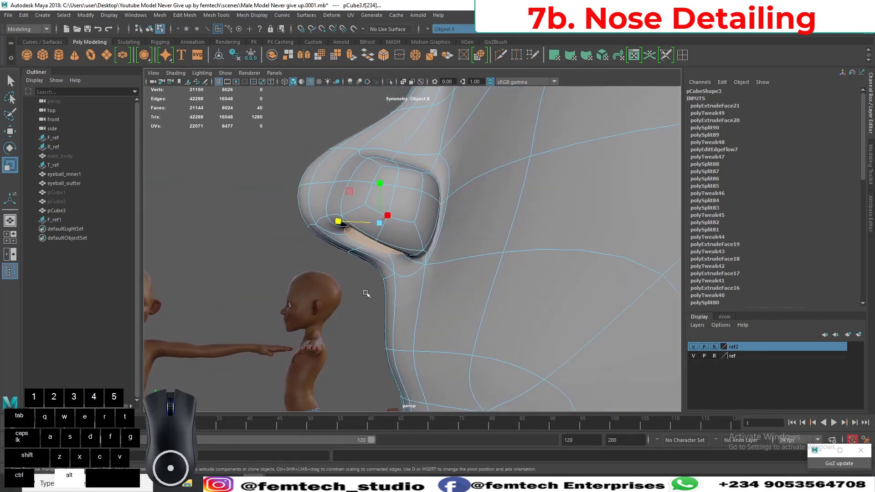
pyautogui.moveTo(336, 221); pyautogui.dragTo(340, 222)
pyautogui.keyDown('alt'); pyautogui.moveTo(339, 221); pyautogui.dragTo(319, 287); pyautogui.keyUp('alt')
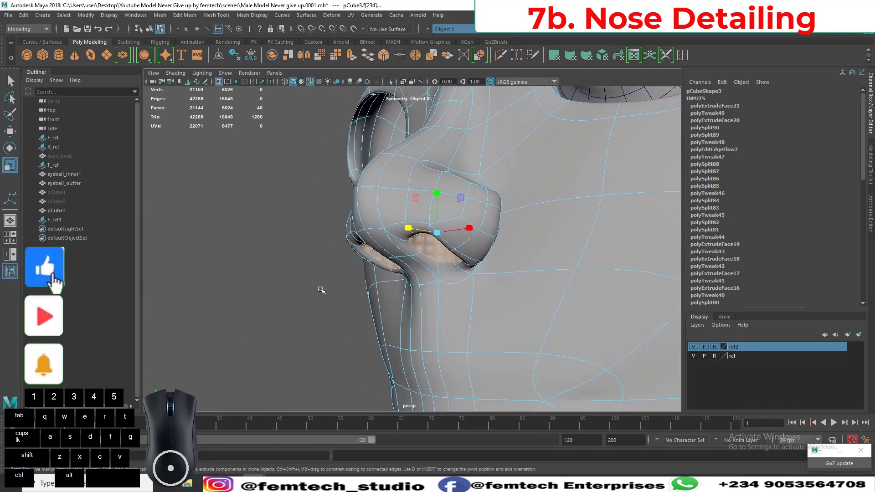
# Move the nostril cavity faces slightly along the Y axis, clear the selection and check the nose on the whole face.
pyautogui.press('w')
pyautogui.moveTo(437, 231); pyautogui.dragTo(437, 213)
pyautogui.scroll(-2, 410, 260)
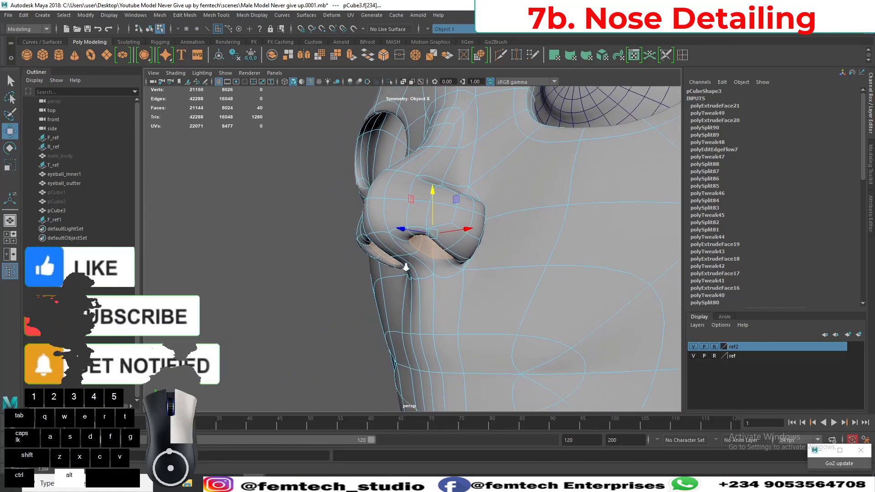
pyautogui.keyDown('alt'); pyautogui.moveTo(404, 268); pyautogui.dragTo(399, 270); pyautogui.keyUp('alt')
pyautogui.click(272, 307)
pyautogui.keyDown('alt'); pyautogui.moveTo(272, 308); pyautogui.dragTo(360, 280); pyautogui.keyUp('alt')
pyautogui.keyDown('alt'); pyautogui.moveTo(360, 280); pyautogui.dragTo(333, 258, button='right'); pyautogui.keyUp('alt')
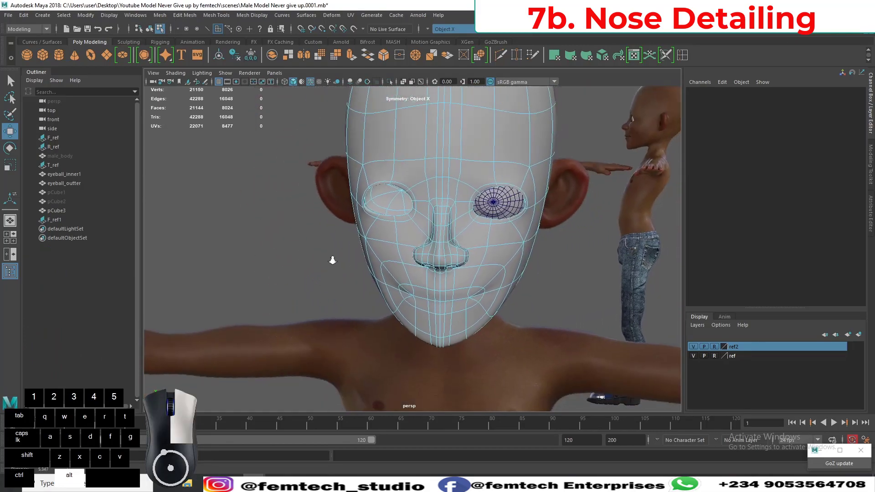
pyautogui.keyDown('alt'); pyautogui.moveTo(335, 259); pyautogui.dragTo(307, 232); pyautogui.keyUp('alt')
pyautogui.keyDown('alt'); pyautogui.moveTo(342, 252); pyautogui.dragTo(405, 296, button='right'); pyautogui.keyUp('alt')
pyautogui.keyDown('alt'); pyautogui.moveTo(406, 299); pyautogui.dragTo(356, 309, button='middle'); pyautogui.keyUp('alt')
# Restore the nostril face selection, shrink it to the deeper cavity faces and scale them uniformly.
pyautogui.hotkey('ctrl', 'z')
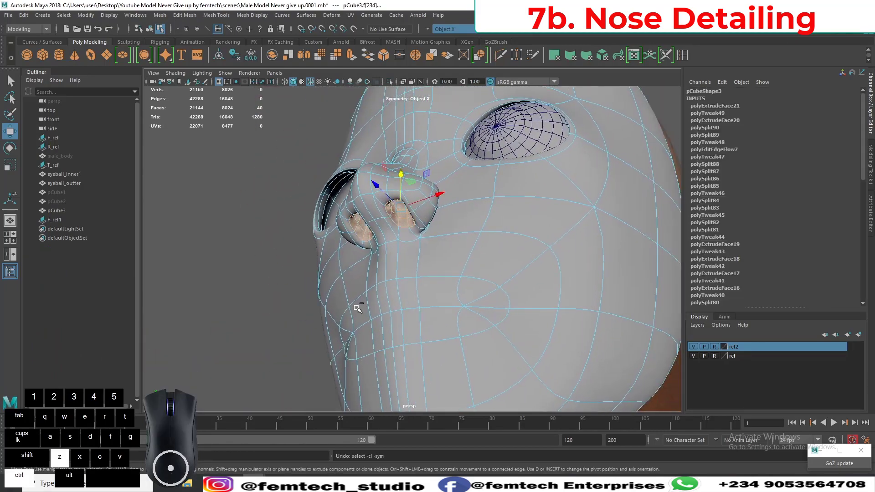
pyautogui.keyDown('alt'); pyautogui.moveTo(369, 260); pyautogui.dragTo(382, 261); pyautogui.keyUp('alt')
pyautogui.keyDown('alt'); pyautogui.moveTo(382, 261); pyautogui.dragTo(404, 267, button='right'); pyautogui.keyUp('alt')
pyautogui.keyDown('alt'); pyautogui.moveTo(404, 267); pyautogui.dragTo(397, 267); pyautogui.keyUp('alt')
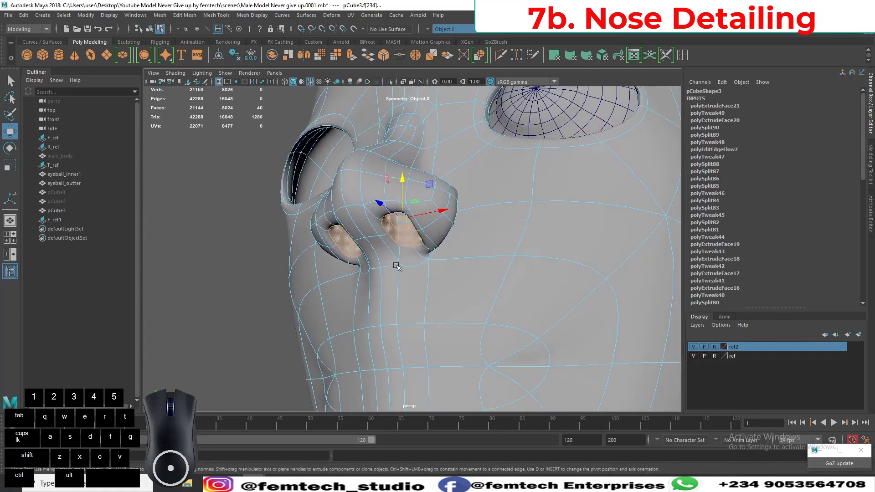
pyautogui.hotkey('ctrl', ',')
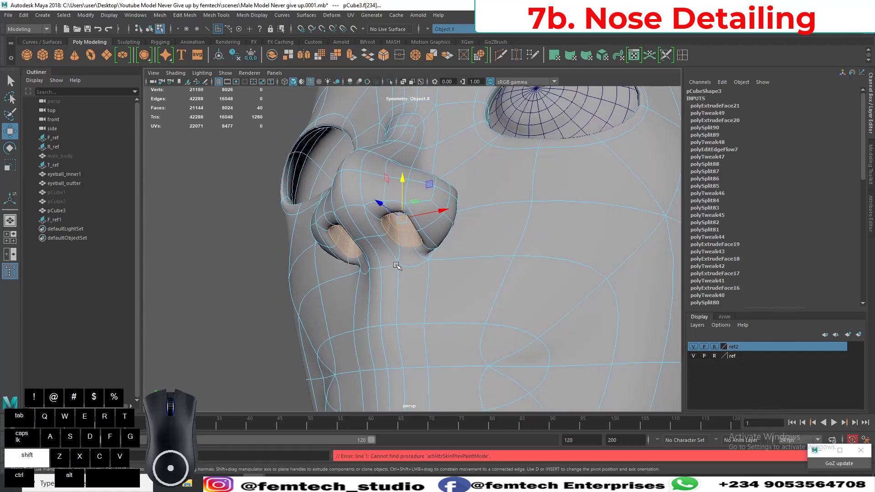
pyautogui.press('ctrl+less')
pyautogui.press('r')
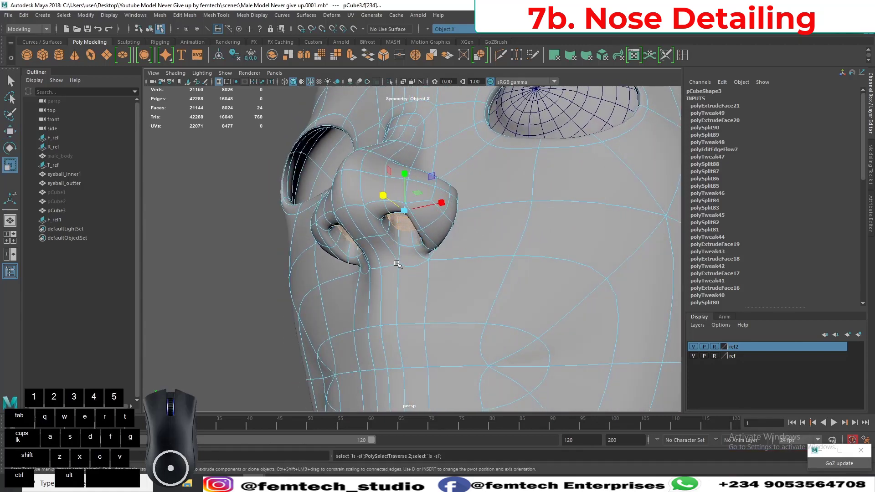
pyautogui.moveTo(409, 213); pyautogui.dragTo(325, 249)
pyautogui.press('w')
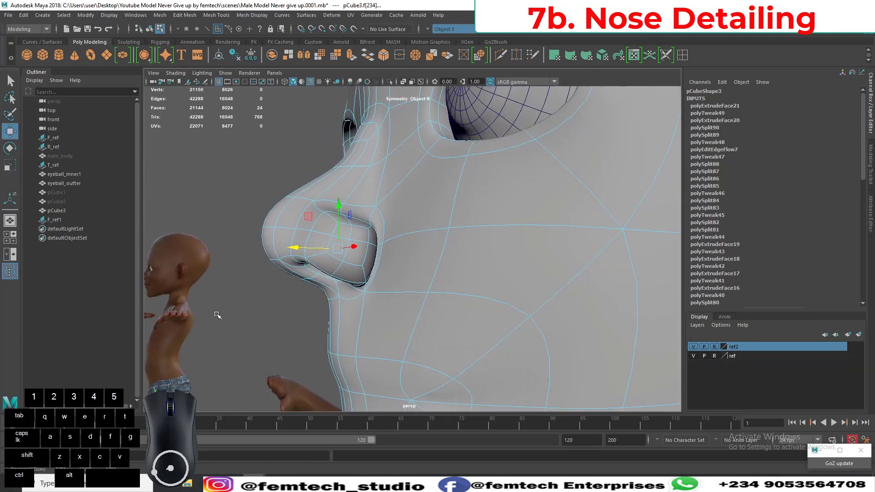
# Return to object mode with nothing selected and examine the smoothed head from several angles.
pyautogui.click(216, 312)
pyautogui.keyDown('alt'); pyautogui.moveTo(301, 366); pyautogui.dragTo(292, 321, button='right'); pyautogui.keyUp('alt')
pyautogui.keyDown('alt'); pyautogui.moveTo(292, 322); pyautogui.dragTo(354, 250); pyautogui.keyUp('alt')
pyautogui.moveTo(354, 249); pyautogui.dragTo(406, 207, button='right')
pyautogui.click(290, 283)
pyautogui.keyDown('alt'); pyautogui.moveTo(290, 283); pyautogui.dragTo(269, 276); pyautogui.keyUp('alt')
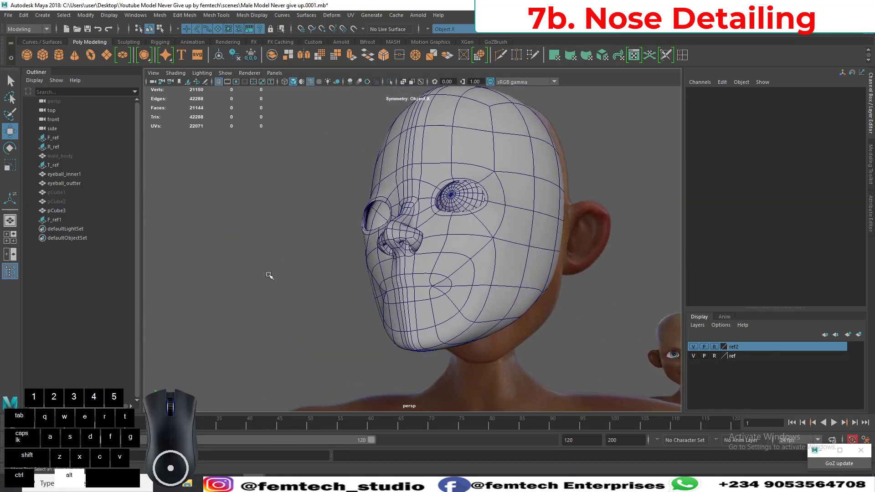
pyautogui.keyDown('alt'); pyautogui.moveTo(337, 244); pyautogui.dragTo(362, 262); pyautogui.keyUp('alt')
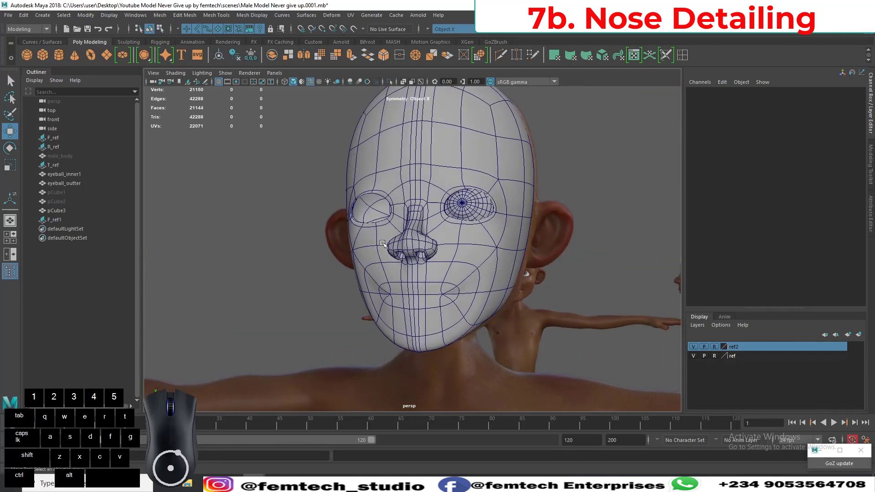
# Turn off smooth preview on the head mesh and switch to vertex editing at the side of the face.
pyautogui.click(382, 243)
pyautogui.press('1')
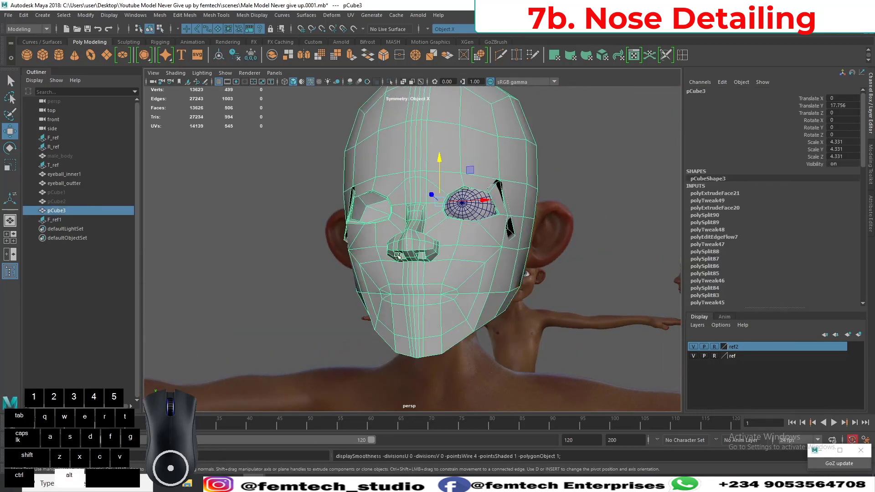
pyautogui.keyDown('alt'); pyautogui.moveTo(398, 257); pyautogui.dragTo(510, 234); pyautogui.keyUp('alt')
pyautogui.keyDown('alt'); pyautogui.moveTo(519, 277); pyautogui.dragTo(415, 236); pyautogui.keyUp('alt')
pyautogui.keyDown('alt'); pyautogui.moveTo(415, 235); pyautogui.dragTo(463, 289, button='right'); pyautogui.keyUp('alt')
pyautogui.keyDown('alt'); pyautogui.moveTo(464, 290); pyautogui.dragTo(413, 293); pyautogui.keyUp('alt')
pyautogui.moveTo(413, 293); pyautogui.dragTo(372, 222, button='right')
pyautogui.keyDown('alt'); pyautogui.moveTo(372, 260); pyautogui.dragTo(387, 286); pyautogui.keyUp('alt')
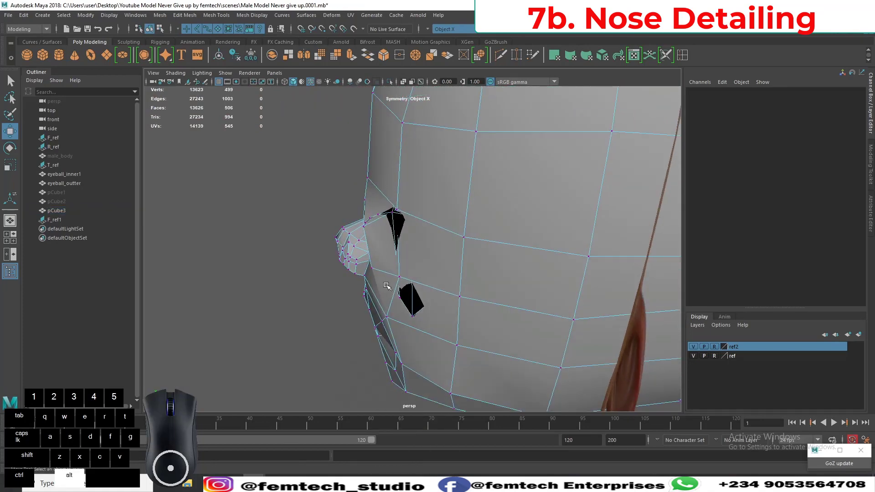
# Select the two stray vertices protruding beside the outer eye corner and move them inward behind the face surface.
pyautogui.click(413, 314)
pyautogui.keyDown('alt'); pyautogui.moveTo(412, 314); pyautogui.dragTo(356, 314); pyautogui.keyUp('alt')
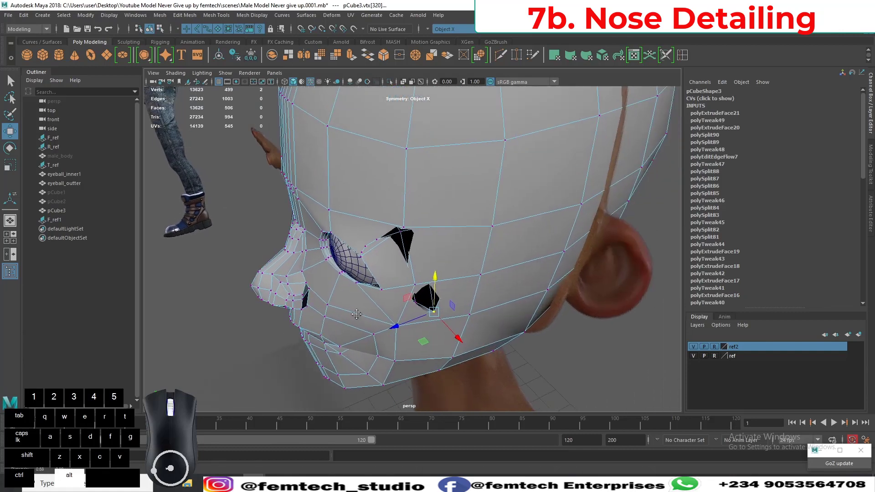
pyautogui.keyDown('alt'); pyautogui.moveTo(357, 314); pyautogui.dragTo(349, 308, button='middle'); pyautogui.keyUp('alt')
pyautogui.keyDown('alt'); pyautogui.scroll(2, 358, 330); pyautogui.keyUp('alt')
pyautogui.keyDown('alt'); pyautogui.moveTo(358, 330); pyautogui.dragTo(367, 312); pyautogui.keyUp('alt')
pyautogui.keyDown('alt'); pyautogui.scroll(3, 387, 352); pyautogui.keyUp('alt')
pyautogui.keyDown('alt'); pyautogui.moveTo(387, 352); pyautogui.dragTo(345, 340, button='middle'); pyautogui.keyUp('alt')
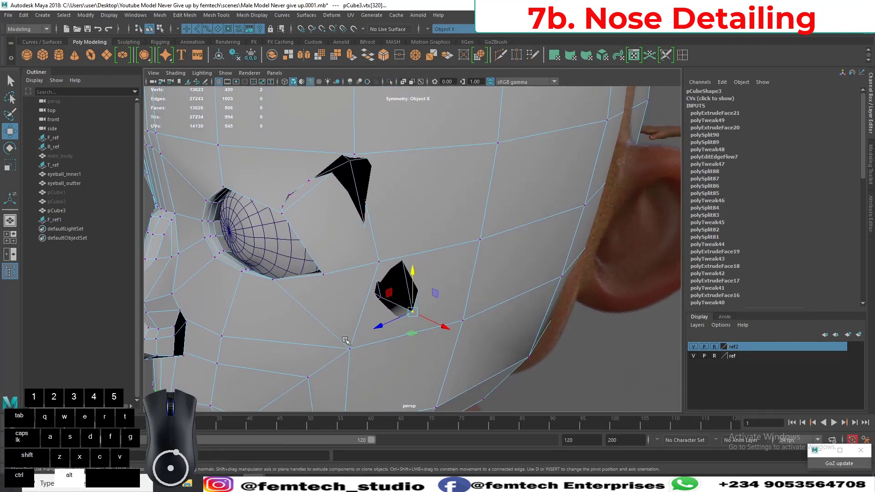
pyautogui.keyDown('shift'); pyautogui.click(377, 299); pyautogui.keyUp('shift')
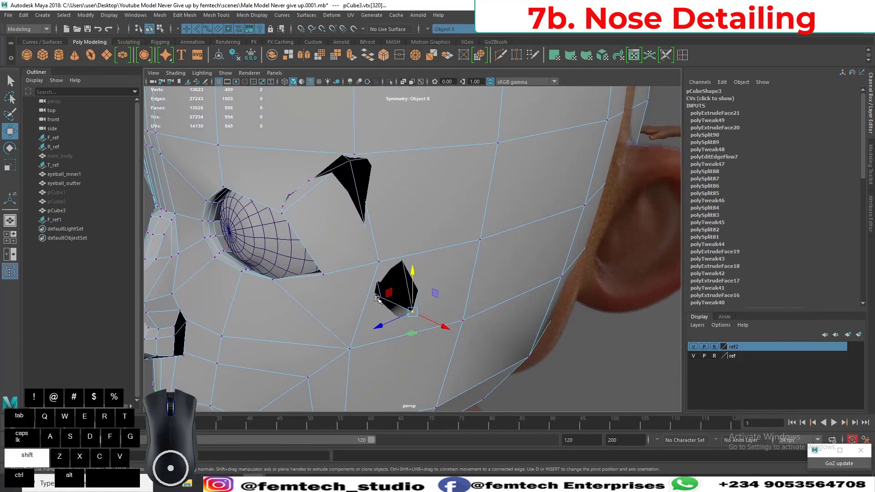
pyautogui.keyDown('shift'); pyautogui.click(380, 299); pyautogui.keyUp('shift')
pyautogui.keyDown('alt'); pyautogui.moveTo(380, 299); pyautogui.dragTo(422, 379); pyautogui.keyUp('alt')
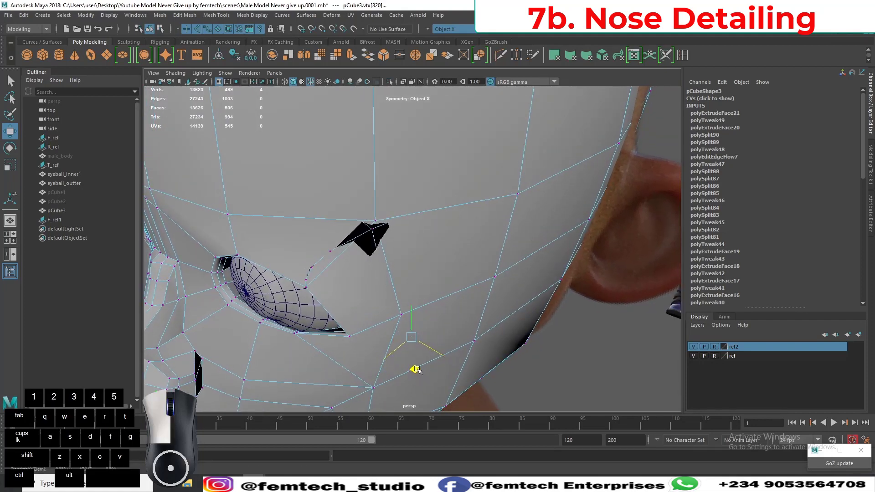
# Select the stray vertices showing above the outer eye corner and along the upper lid, and move them into the head.
pyautogui.keyDown('alt'); pyautogui.moveTo(351, 314); pyautogui.dragTo(351, 226); pyautogui.keyUp('alt')
pyautogui.click(354, 202)
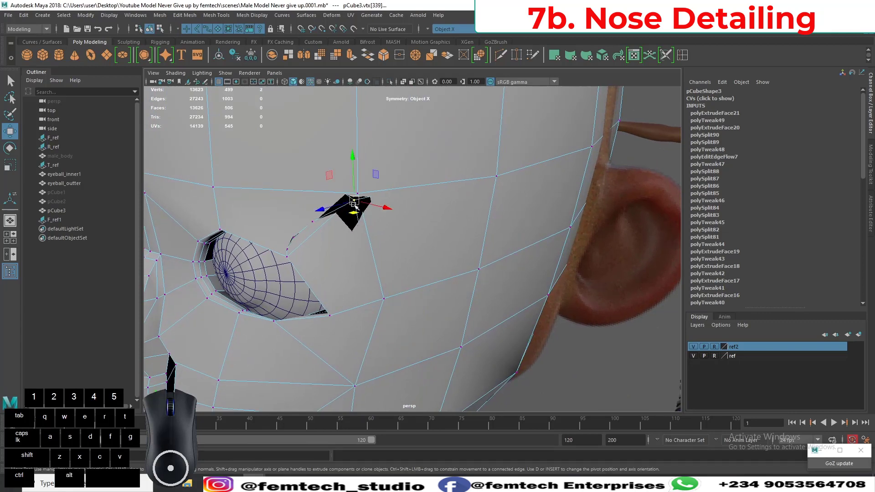
pyautogui.keyDown('alt'); pyautogui.moveTo(314, 226); pyautogui.dragTo(383, 219); pyautogui.keyUp('alt')
pyautogui.keyDown('alt'); pyautogui.moveTo(383, 219); pyautogui.dragTo(369, 230, button='right'); pyautogui.keyUp('alt')
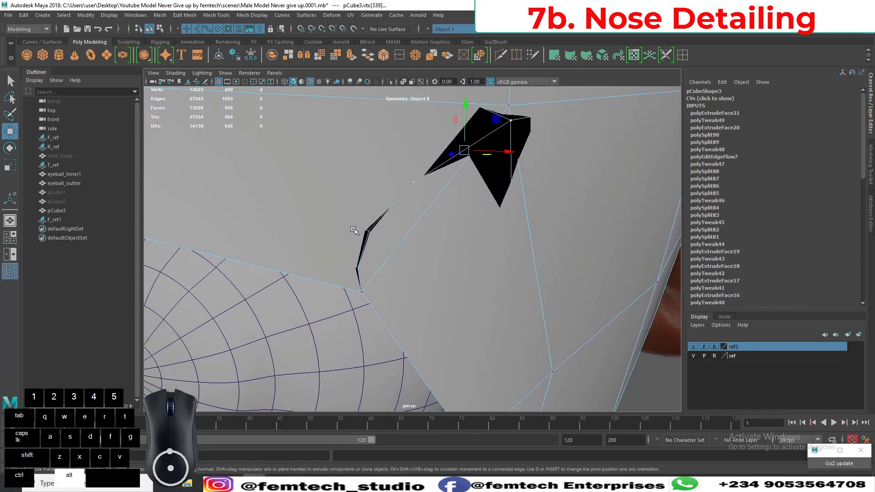
pyautogui.keyDown('shift'); pyautogui.click(359, 267); pyautogui.keyUp('shift')
pyautogui.keyDown('alt'); pyautogui.moveTo(359, 269); pyautogui.dragTo(378, 278); pyautogui.keyUp('alt')
pyautogui.keyDown('alt'); pyautogui.moveTo(459, 273); pyautogui.dragTo(433, 265, button='middle'); pyautogui.keyUp('alt')
pyautogui.moveTo(513, 176); pyautogui.dragTo(505, 170)
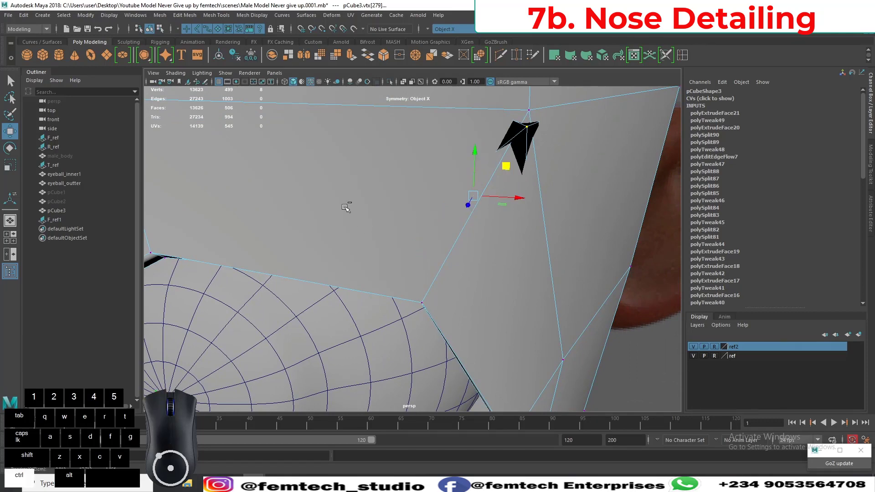
# Reduce the selection to the vertices still poking out above the outer eye corner and push them below the surface.
pyautogui.moveTo(346, 206); pyautogui.dragTo(444, 325)
pyautogui.keyDown('ctrl'); pyautogui.moveTo(486, 364); pyautogui.dragTo(486, 364); pyautogui.keyUp('ctrl')
pyautogui.keyDown('alt'); pyautogui.moveTo(564, 303); pyautogui.dragTo(514, 308); pyautogui.keyUp('alt')
pyautogui.keyDown('alt'); pyautogui.moveTo(326, 276); pyautogui.dragTo(487, 282, button='middle'); pyautogui.keyUp('alt')
pyautogui.keyDown('alt'); pyautogui.moveTo(487, 283); pyautogui.dragTo(457, 291); pyautogui.keyUp('alt')
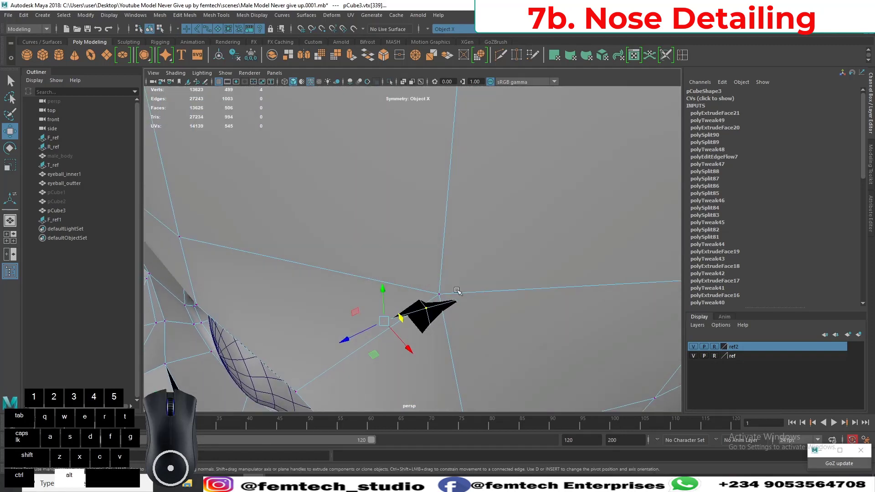
pyautogui.moveTo(373, 355); pyautogui.dragTo(374, 355)
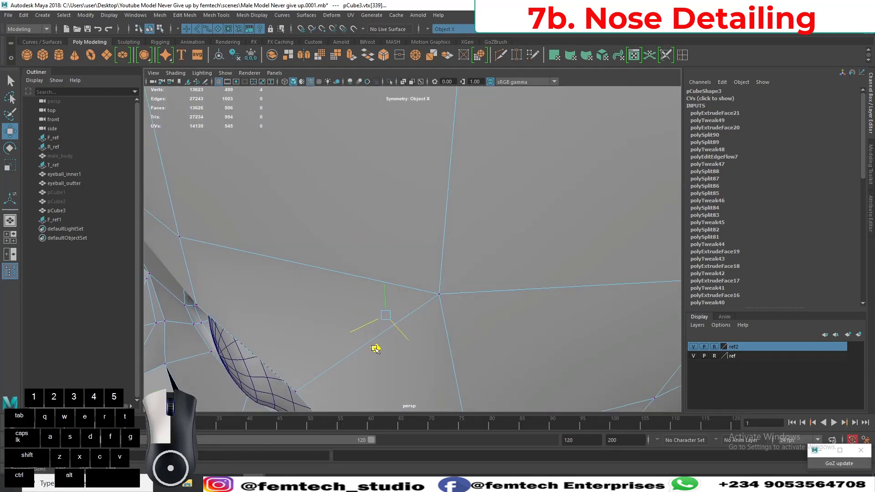
pyautogui.keyDown('alt'); pyautogui.moveTo(374, 349); pyautogui.dragTo(369, 297, button='right'); pyautogui.keyUp('alt')
# Turn on smooth preview for the head mesh and check the eye opening and the whole face.
pyautogui.keyDown('alt'); pyautogui.moveTo(370, 297); pyautogui.dragTo(418, 316); pyautogui.keyUp('alt')
pyautogui.keyDown('alt'); pyautogui.moveTo(432, 317); pyautogui.dragTo(357, 275, button='middle'); pyautogui.keyUp('alt')
pyautogui.keyDown('alt'); pyautogui.moveTo(357, 276); pyautogui.dragTo(417, 317, button='right'); pyautogui.keyUp('alt')
pyautogui.moveTo(417, 317)
pyautogui.keyDown('alt'); pyautogui.mouseDown()
pyautogui.moveTo(430, 334)
pyautogui.moveTo(417, 329)
pyautogui.mouseUp(); pyautogui.keyUp('alt')
pyautogui.press('3')
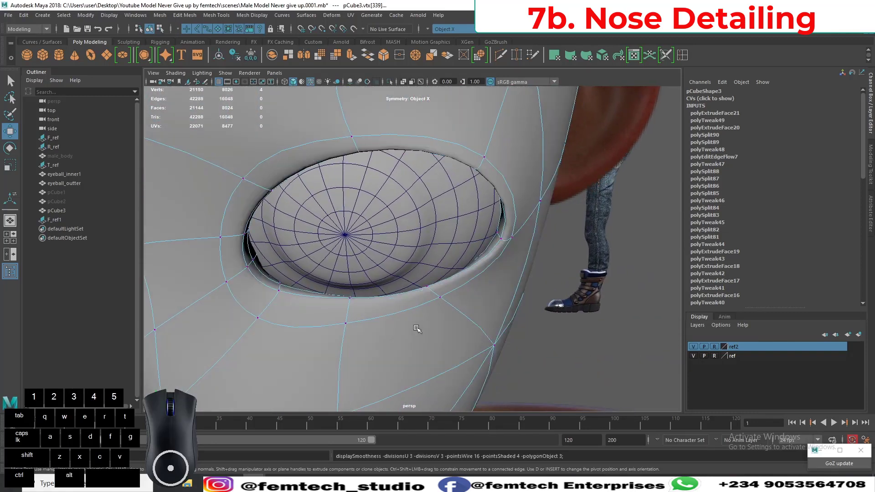
pyautogui.scroll(-3, 428, 331)
pyautogui.scroll(-5, 479, 391)
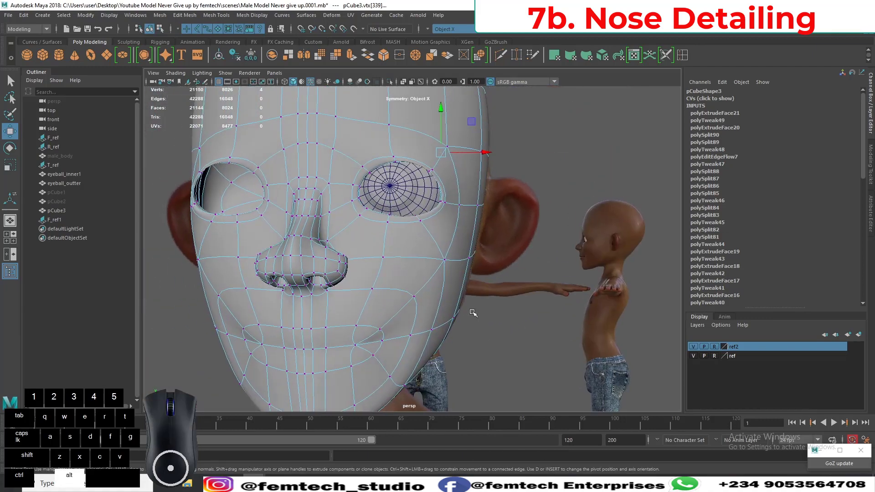
# Return to object mode with nothing selected and hide the wireframe overlay on the shaded head.
pyautogui.keyDown('alt'); pyautogui.moveTo(470, 320); pyautogui.dragTo(524, 304); pyautogui.keyUp('alt')
pyautogui.moveTo(446, 221); pyautogui.dragTo(486, 207, button='right')
pyautogui.click(572, 208)
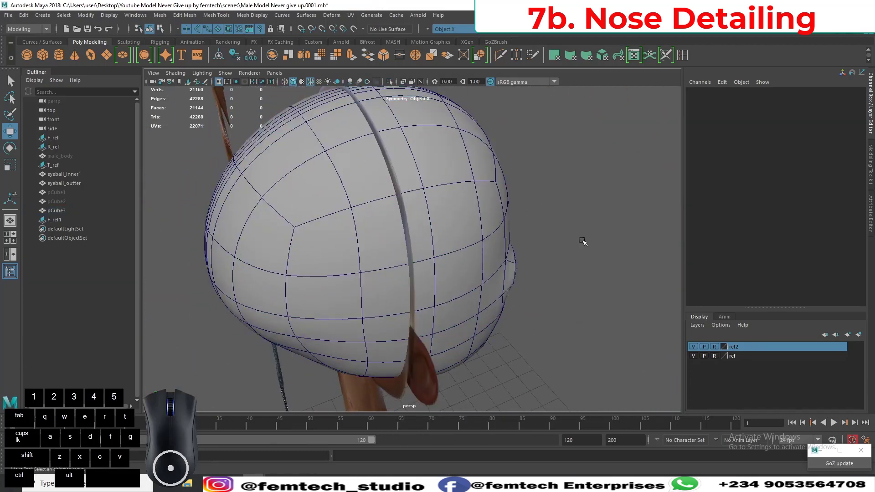
pyautogui.keyDown('alt'); pyautogui.moveTo(582, 242); pyautogui.dragTo(508, 262); pyautogui.keyUp('alt')
pyautogui.click(310, 81)
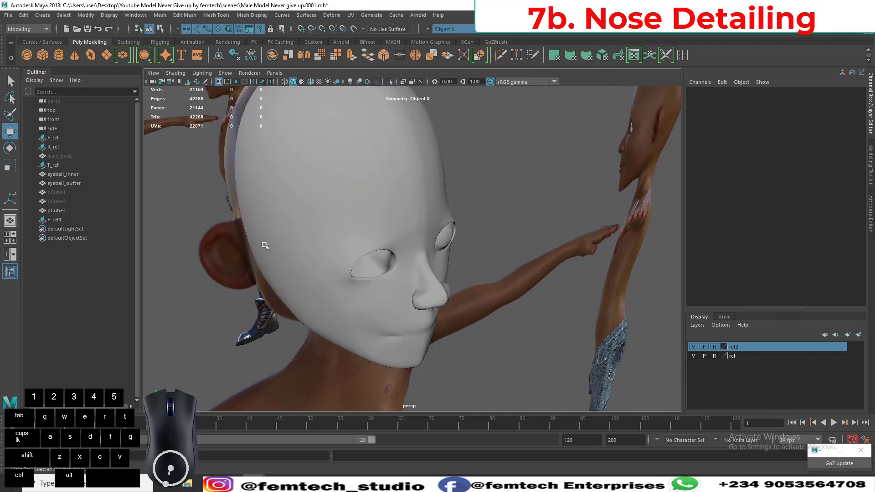
pyautogui.moveTo(246, 315)
pyautogui.keyDown('alt'); pyautogui.mouseDown()
pyautogui.moveTo(205, 299)
pyautogui.moveTo(293, 372)
pyautogui.moveTo(428, 243)
pyautogui.moveTo(469, 230)
pyautogui.moveTo(476, 200)
pyautogui.moveTo(433, 220)
pyautogui.moveTo(336, 235)
pyautogui.moveTo(342, 263)
pyautogui.mouseUp(); pyautogui.keyUp('alt')
# Switch the head mesh to edge editing and select the vertical edge loops on either side of the forehead's centre line.
pyautogui.moveTo(346, 220); pyautogui.dragTo(347, 253, button='right')
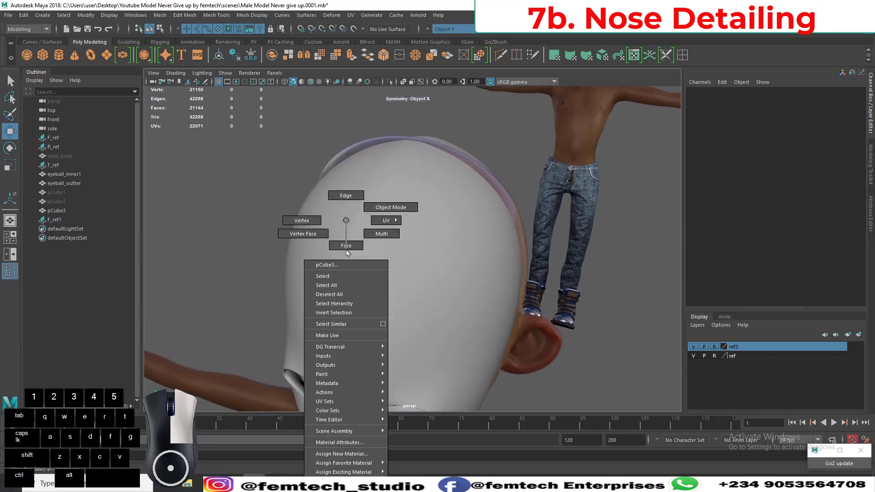
pyautogui.moveTo(355, 196); pyautogui.dragTo(355, 196, button='right')
pyautogui.keyDown('alt'); pyautogui.moveTo(358, 256); pyautogui.dragTo(362, 229); pyautogui.keyUp('alt')
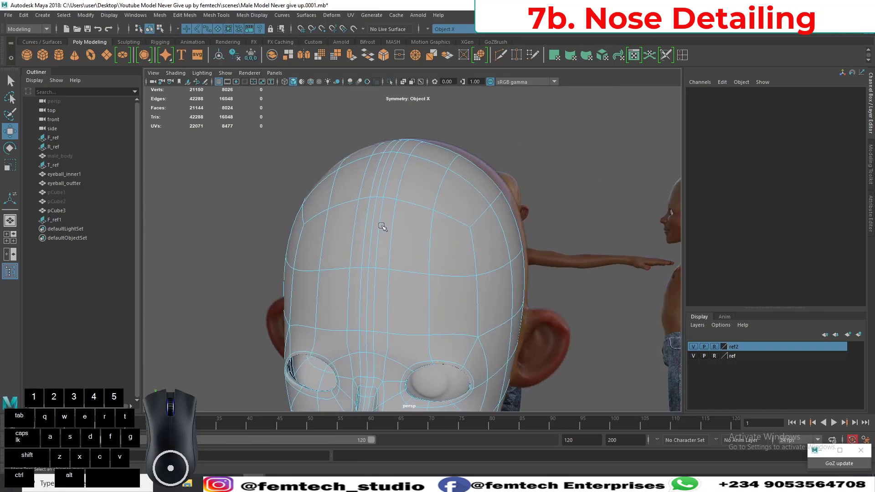
pyautogui.doubleClick(380, 226)
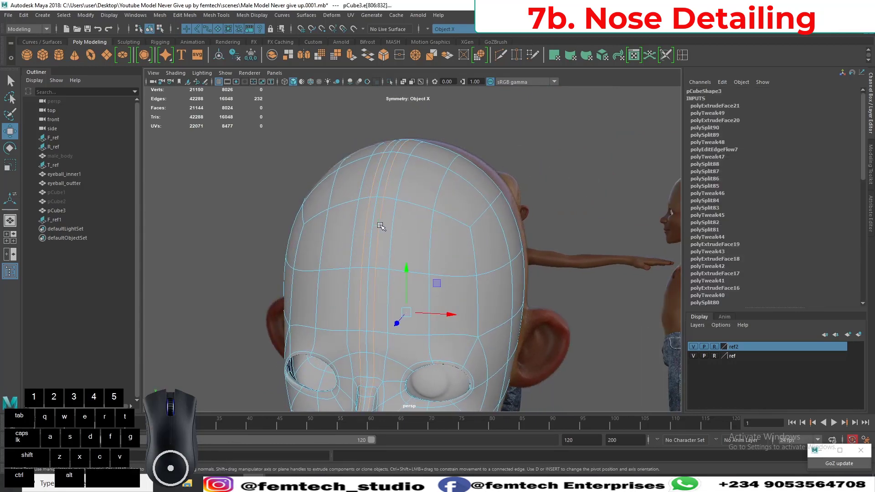
pyautogui.keyDown('alt'); pyautogui.moveTo(334, 325); pyautogui.dragTo(332, 251, button='middle'); pyautogui.keyUp('alt')
pyautogui.keyDown('alt'); pyautogui.moveTo(332, 250); pyautogui.dragTo(330, 260); pyautogui.keyUp('alt')
pyautogui.keyDown('alt'); pyautogui.moveTo(322, 305); pyautogui.dragTo(335, 241, button='middle'); pyautogui.keyUp('alt')
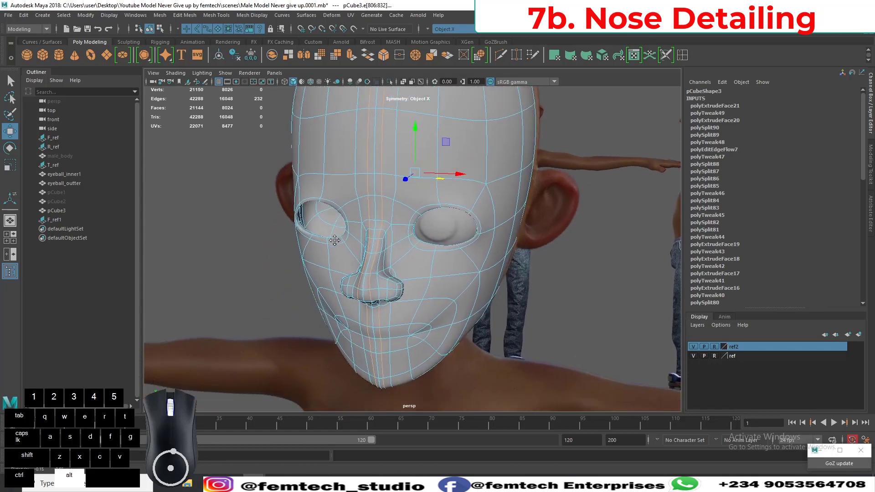
# Deselect the nose edges from the two vertical loops, keeping the rest of the loops selected.
pyautogui.keyDown('alt'); pyautogui.moveTo(336, 241); pyautogui.dragTo(218, 211); pyautogui.keyUp('alt')
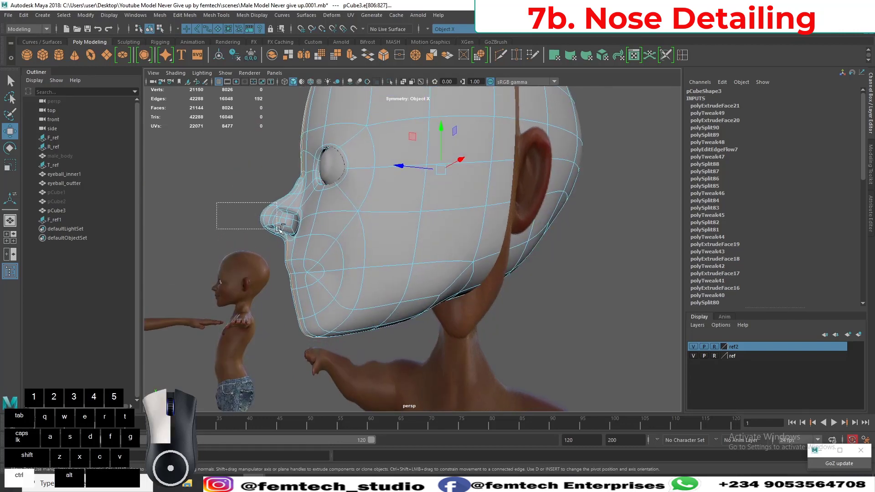
pyautogui.keyDown('ctrl'); pyautogui.moveTo(295, 232); pyautogui.dragTo(297, 233); pyautogui.keyUp('ctrl')
pyautogui.keyDown('alt'); pyautogui.moveTo(234, 221); pyautogui.dragTo(289, 225); pyautogui.keyUp('alt')
pyautogui.keyDown('alt'); pyautogui.moveTo(289, 224); pyautogui.dragTo(262, 284, button='middle'); pyautogui.keyUp('alt')
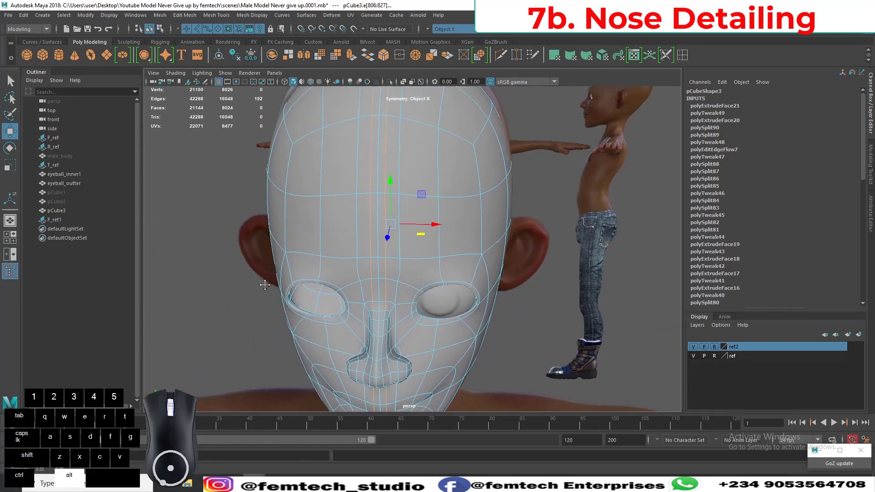
pyautogui.keyDown('alt'); pyautogui.moveTo(262, 283); pyautogui.dragTo(351, 242); pyautogui.keyUp('alt')
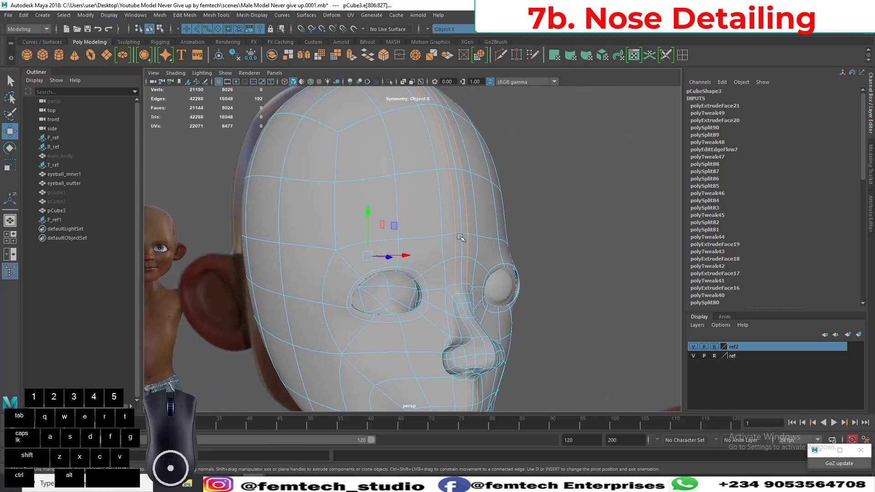
# Add the centre edge loop of the head to the selection and deselect its edges along the nose.
pyautogui.keyDown('alt'); pyautogui.moveTo(463, 239); pyautogui.dragTo(342, 301); pyautogui.keyUp('alt')
pyautogui.keyDown('alt'); pyautogui.moveTo(343, 301); pyautogui.dragTo(376, 351, button='middle'); pyautogui.keyUp('alt')
pyautogui.keyDown('alt'); pyautogui.moveTo(376, 351); pyautogui.dragTo(364, 334); pyautogui.keyUp('alt')
pyautogui.scroll(3, 272, 282)
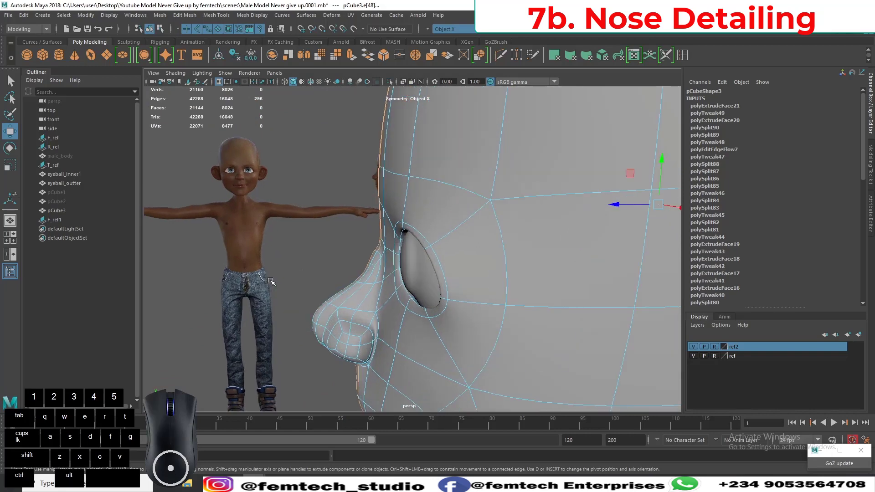
pyautogui.keyDown('alt'); pyautogui.moveTo(278, 322); pyautogui.dragTo(231, 324); pyautogui.keyUp('alt')
pyautogui.keyDown('alt'); pyautogui.scroll(-3, 249, 268); pyautogui.keyUp('alt')
pyautogui.keyDown('alt'); pyautogui.moveTo(260, 264); pyautogui.dragTo(283, 312, button='middle'); pyautogui.keyUp('alt')
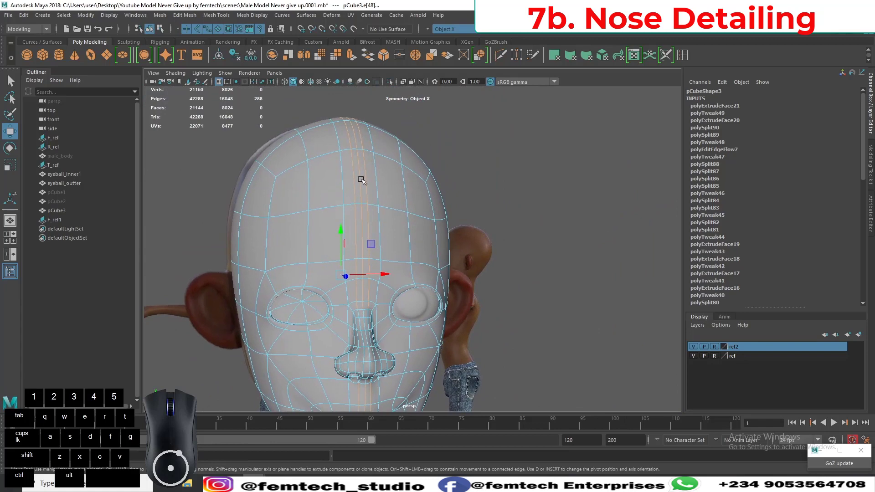
# Apply Edit Edge Flow to the selected centre loops, and return to object mode with nothing selected.
pyautogui.keyDown('shift'); pyautogui.rightClick(361, 174); pyautogui.keyUp('shift')
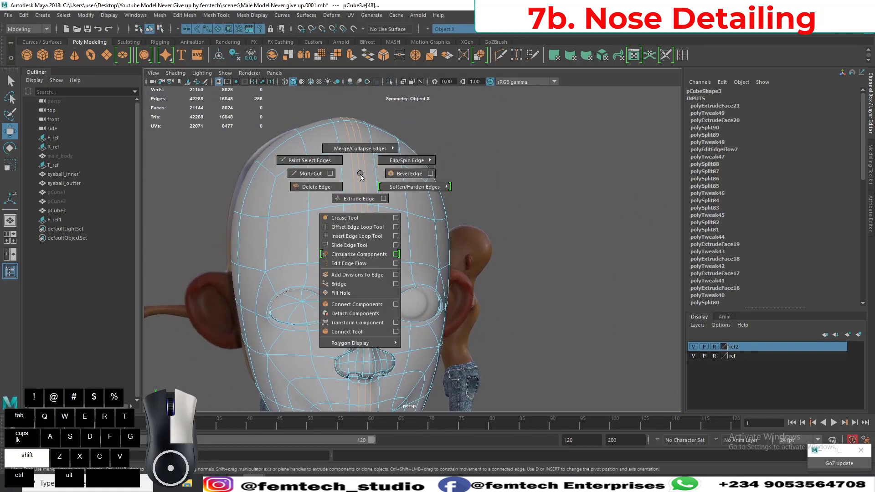
pyautogui.click(348, 263)
pyautogui.click(208, 199)
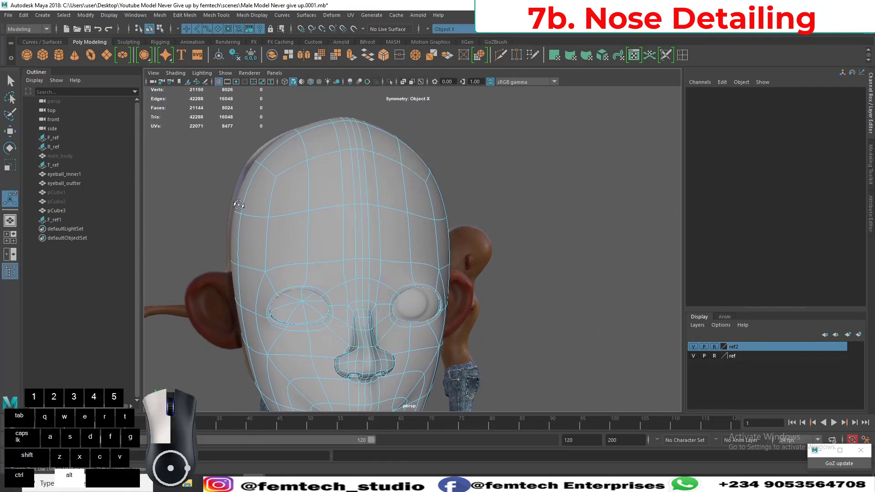
pyautogui.keyDown('alt'); pyautogui.moveTo(236, 204); pyautogui.dragTo(165, 191); pyautogui.keyUp('alt')
pyautogui.rightClick(292, 200)
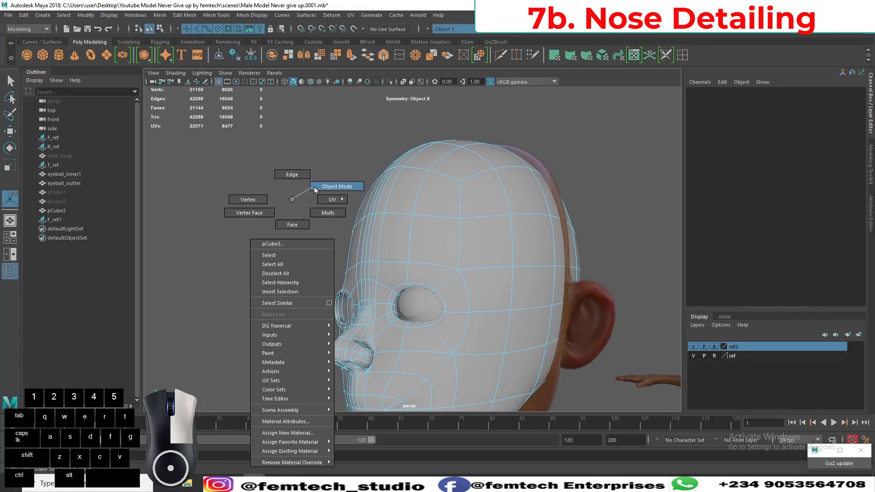
pyautogui.click(315, 188)
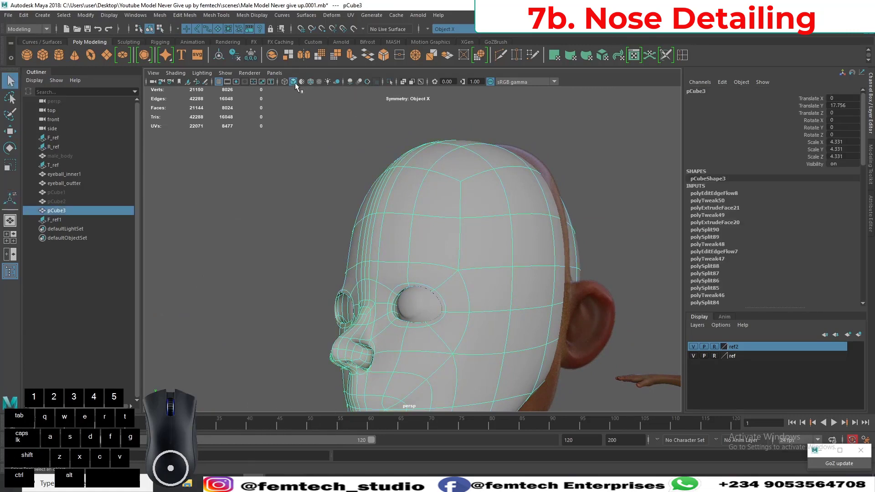
pyautogui.click(308, 133)
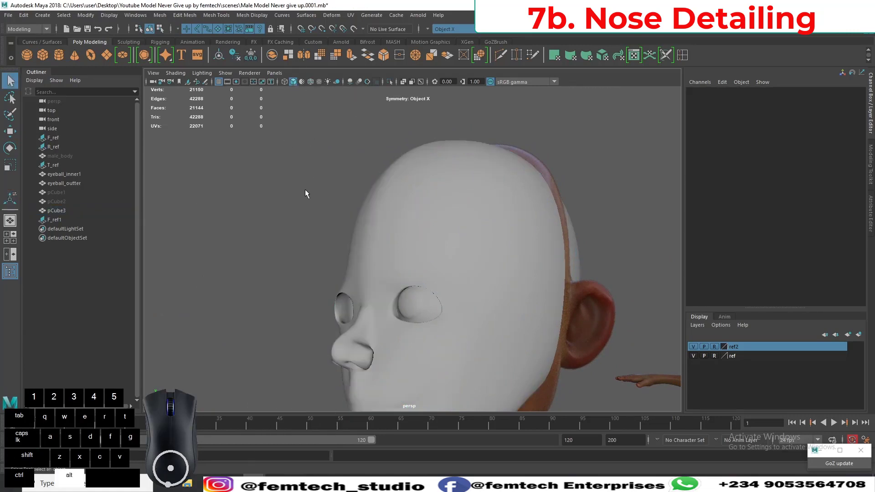
# Select the next pair of vertical forehead edge loops outward from the centre and apply Edit Edge Flow to them.
pyautogui.keyDown('alt'); pyautogui.moveTo(305, 190); pyautogui.dragTo(348, 244); pyautogui.keyUp('alt')
pyautogui.click(407, 238)
pyautogui.moveTo(348, 240); pyautogui.dragTo(346, 188, button='right')
pyautogui.doubleClick(350, 245)
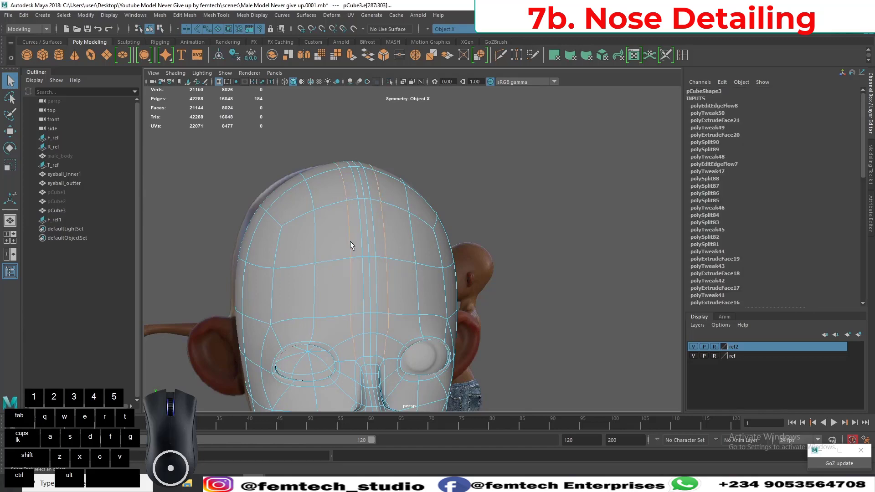
pyautogui.moveTo(351, 243)
pyautogui.keyDown('alt'); pyautogui.mouseDown()
pyautogui.moveTo(332, 347)
pyautogui.moveTo(308, 302)
pyautogui.moveTo(361, 238)
pyautogui.mouseUp(); pyautogui.keyUp('alt')
pyautogui.keyDown('shift'); pyautogui.moveTo(373, 230); pyautogui.dragTo(369, 243, button='right'); pyautogui.keyUp('shift')
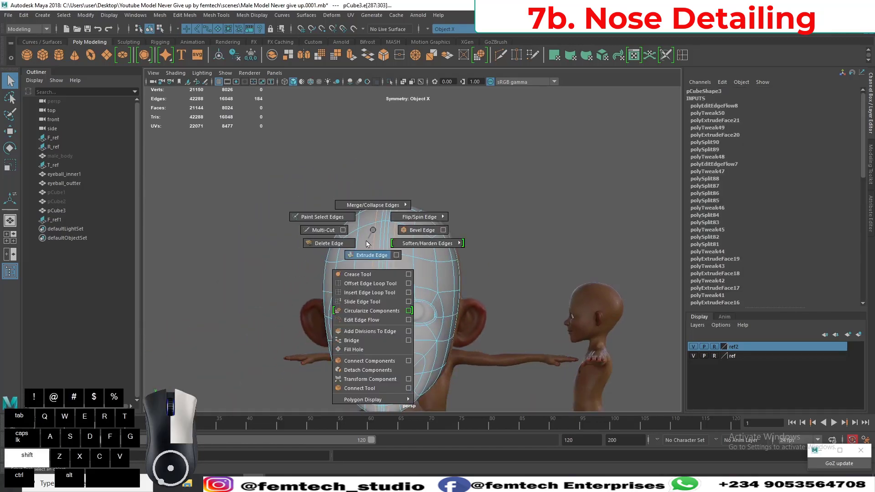
pyautogui.keyDown('shift'); pyautogui.moveTo(360, 321); pyautogui.dragTo(360, 321, button='right'); pyautogui.keyUp('shift')
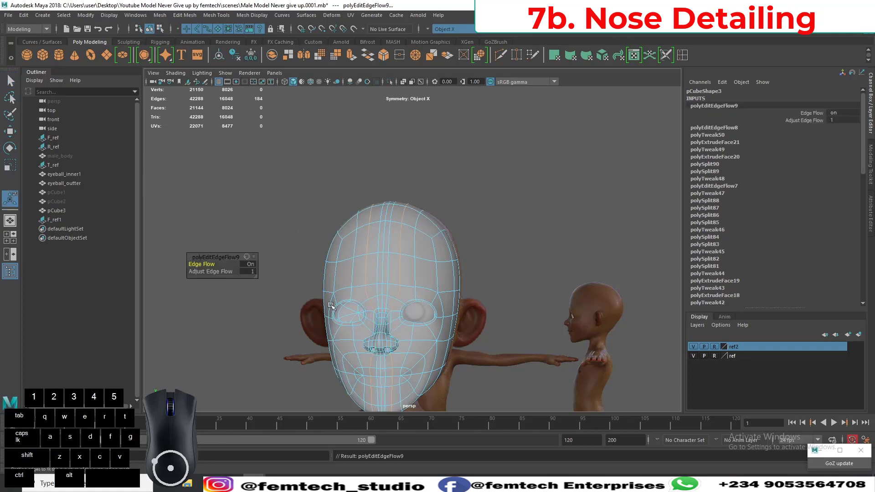
# Clear the edge selection, return the head to object mode and examine the forehead from the side and front.
pyautogui.keyDown('alt'); pyautogui.moveTo(255, 292); pyautogui.dragTo(333, 264); pyautogui.keyUp('alt')
pyautogui.click(269, 336)
pyautogui.moveTo(365, 221); pyautogui.dragTo(404, 202, button='right')
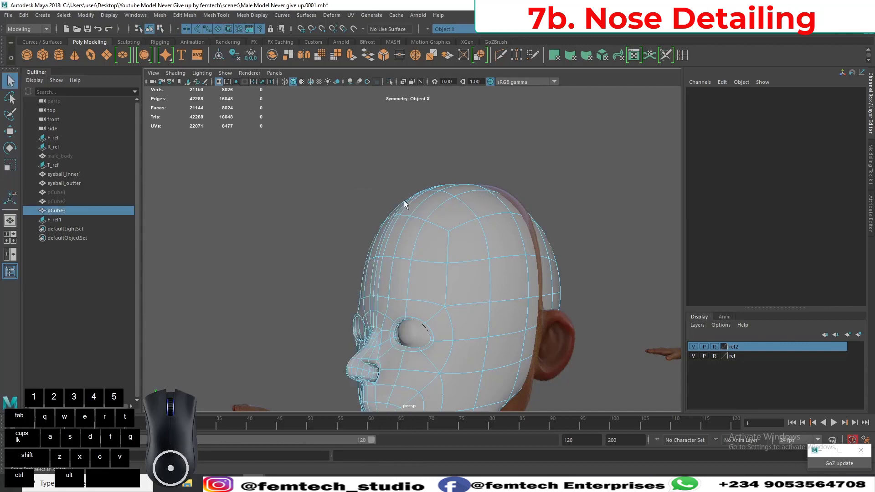
pyautogui.click(374, 202)
pyautogui.keyDown('alt'); pyautogui.moveTo(358, 222); pyautogui.dragTo(381, 227); pyautogui.keyUp('alt')
# Reselect the vertical edge loops flanking the centre line and exclude their edges around the nose.
pyautogui.click(380, 227)
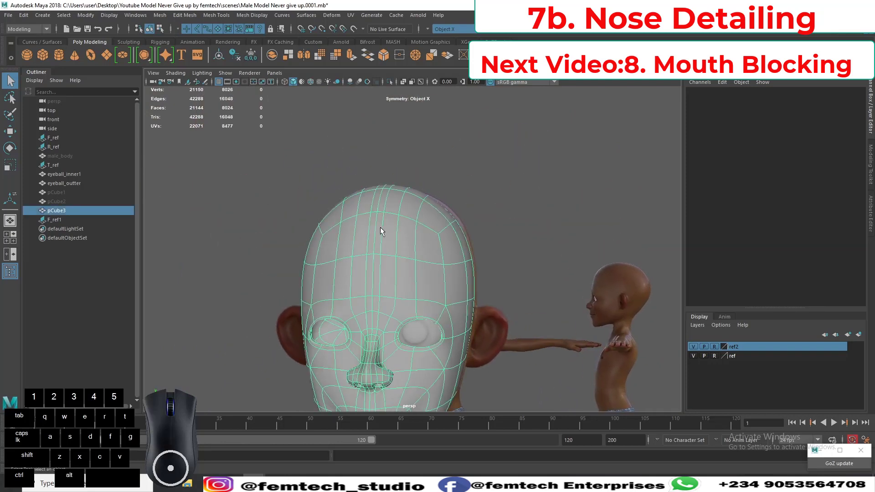
pyautogui.scroll(2, 366, 230)
pyautogui.moveTo(365, 230)
pyautogui.keyDown('alt'); pyautogui.mouseDown(button='right')
pyautogui.moveTo(376, 261)
pyautogui.moveTo(359, 242)
pyautogui.moveTo(363, 221)
pyautogui.mouseUp(button='right'); pyautogui.keyUp('alt')
pyautogui.doubleClick(362, 230)
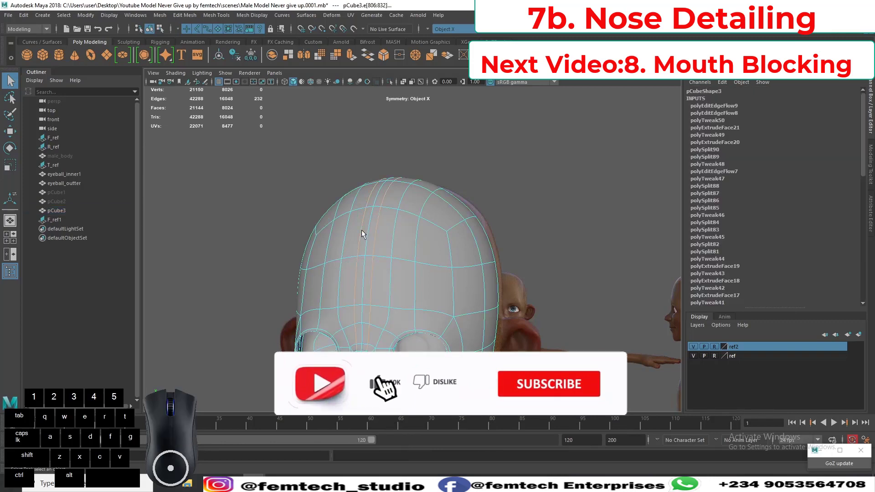
pyautogui.keyDown('alt'); pyautogui.moveTo(348, 262); pyautogui.dragTo(295, 262); pyautogui.keyUp('alt')
pyautogui.keyDown('ctrl'); pyautogui.moveTo(297, 225); pyautogui.dragTo(355, 293); pyautogui.keyUp('ctrl')
pyautogui.scroll(1, 341, 276)
pyautogui.scroll(1, 341, 276)
pyautogui.keyDown('ctrl'); pyautogui.moveTo(313, 224); pyautogui.dragTo(368, 272); pyautogui.keyUp('ctrl')
pyautogui.keyDown('alt'); pyautogui.moveTo(304, 260); pyautogui.dragTo(343, 203); pyautogui.keyUp('alt')
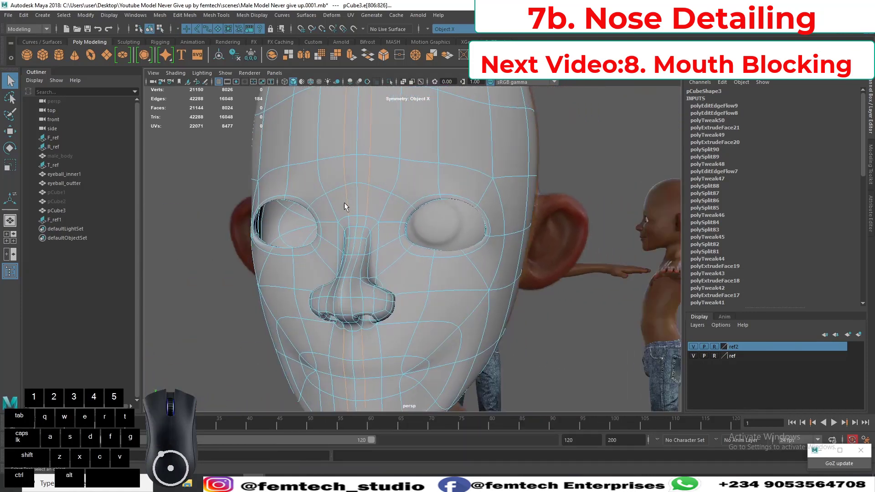
# Apply Edit Edge Flow to the flanking loops and check the resulting head shape.
pyautogui.keyDown('shift'); pyautogui.rightClick(345, 182); pyautogui.keyUp('shift')
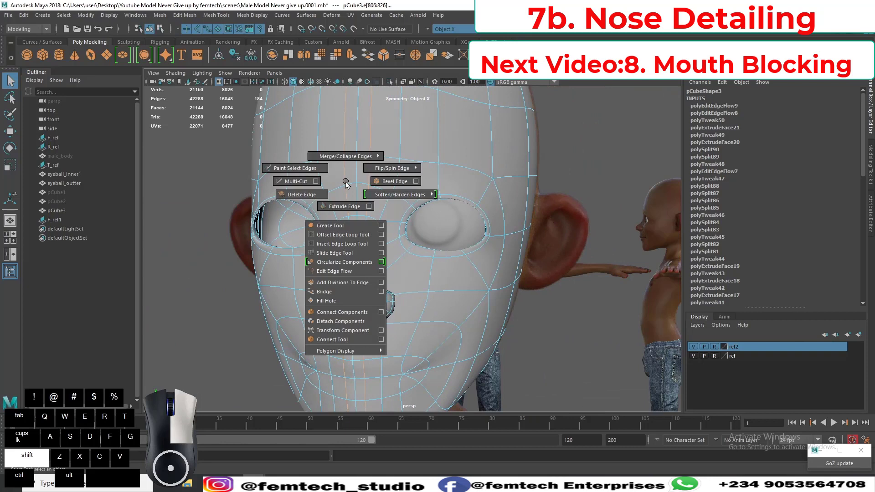
pyautogui.click(340, 272)
pyautogui.scroll(-3, 268, 258)
pyautogui.keyDown('alt'); pyautogui.moveTo(268, 258); pyautogui.dragTo(391, 253); pyautogui.keyUp('alt')
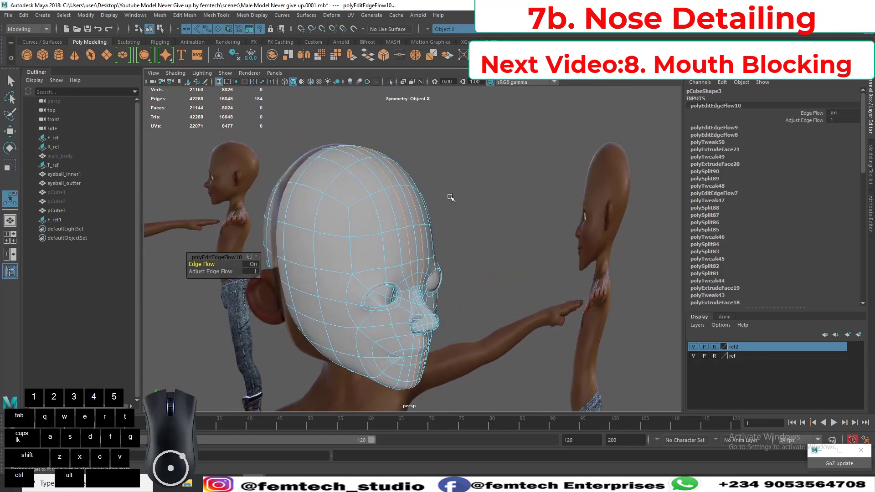
# Return to object mode with nothing selected, examine the finished smoothed head and save the scene.
pyautogui.moveTo(449, 198); pyautogui.dragTo(477, 182, button='right')
pyautogui.click(477, 182)
pyautogui.keyDown('alt'); pyautogui.moveTo(477, 182); pyautogui.dragTo(416, 185); pyautogui.keyUp('alt')
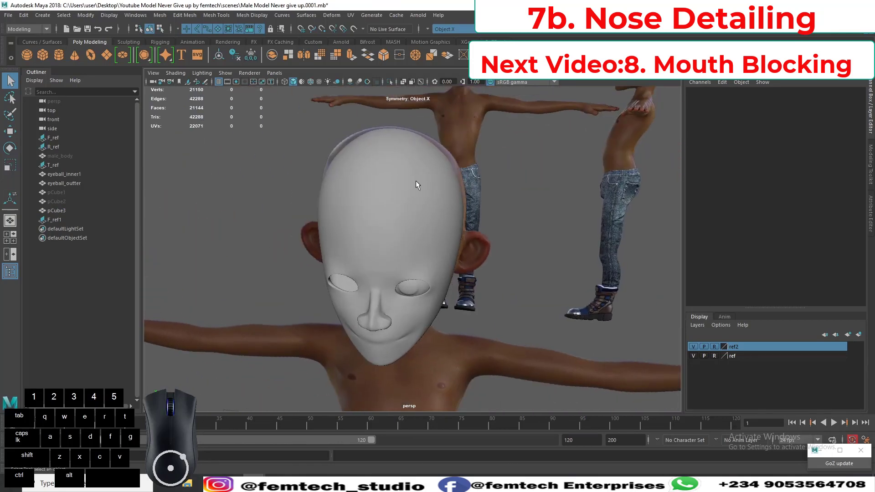
pyautogui.keyDown('alt'); pyautogui.moveTo(327, 199); pyautogui.dragTo(362, 309); pyautogui.keyUp('alt')
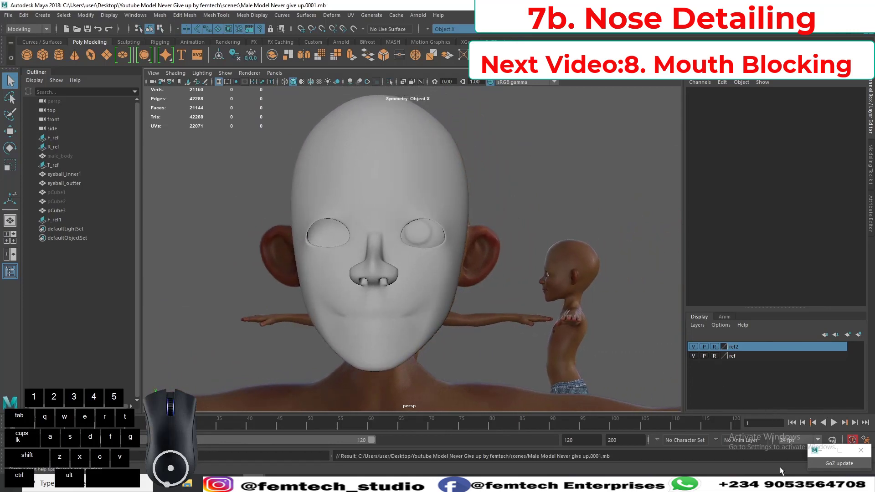
pyautogui.click(784, 484)
pyautogui.rightClick(756, 448)
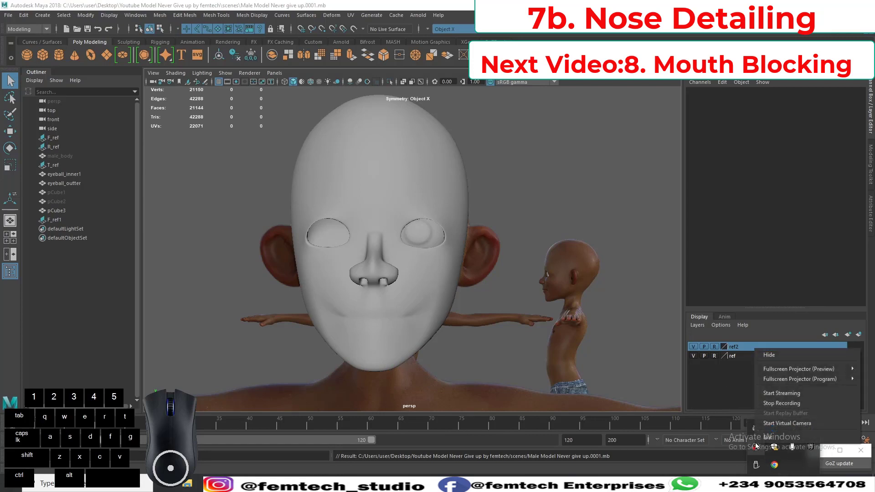
pyautogui.click(726, 404)
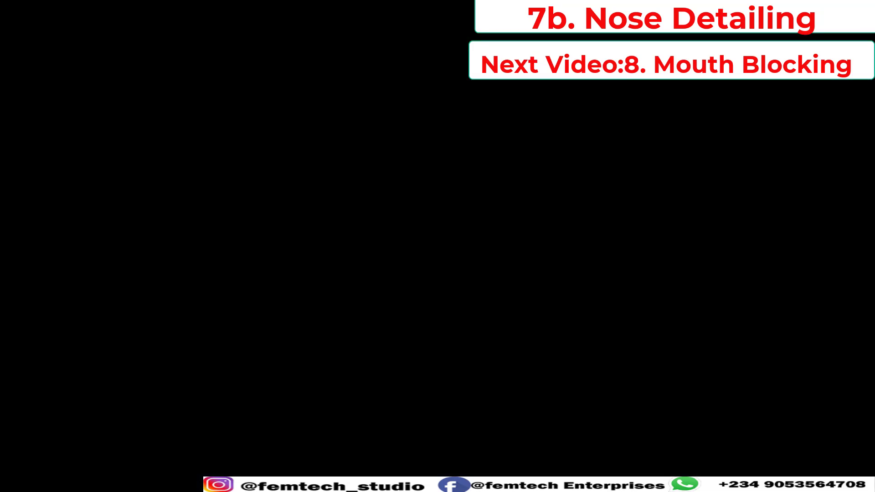